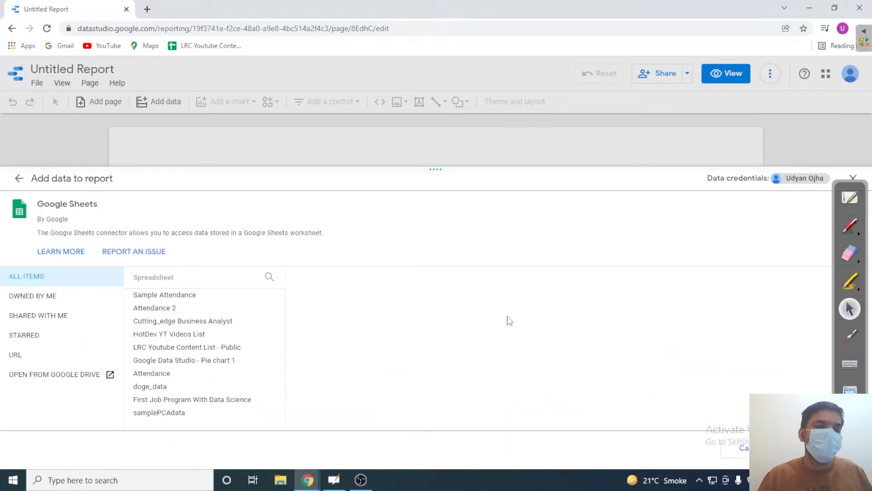
Add Sheet1 of the owned School2 spreadsheet to the report as its Google Sheets data source
{"action": "left_click", "coordinate": [72, 296]}
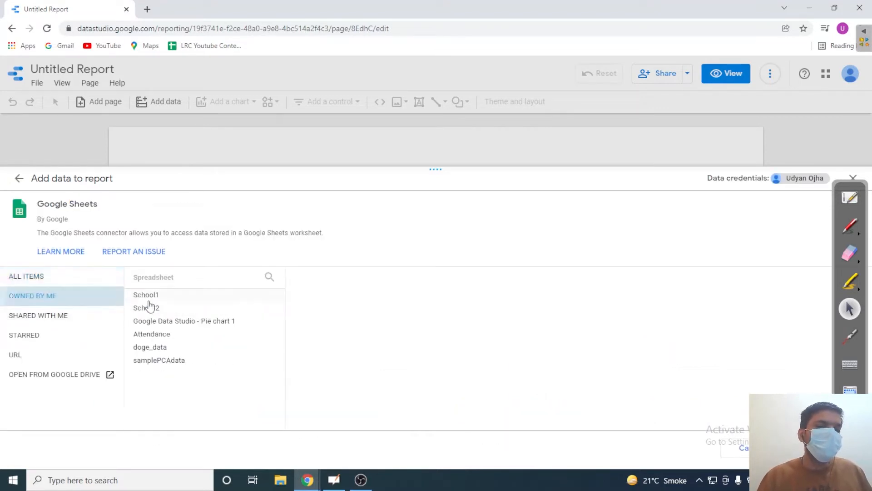
{"action": "left_click", "coordinate": [174, 300]}
{"action": "left_click", "coordinate": [175, 307]}
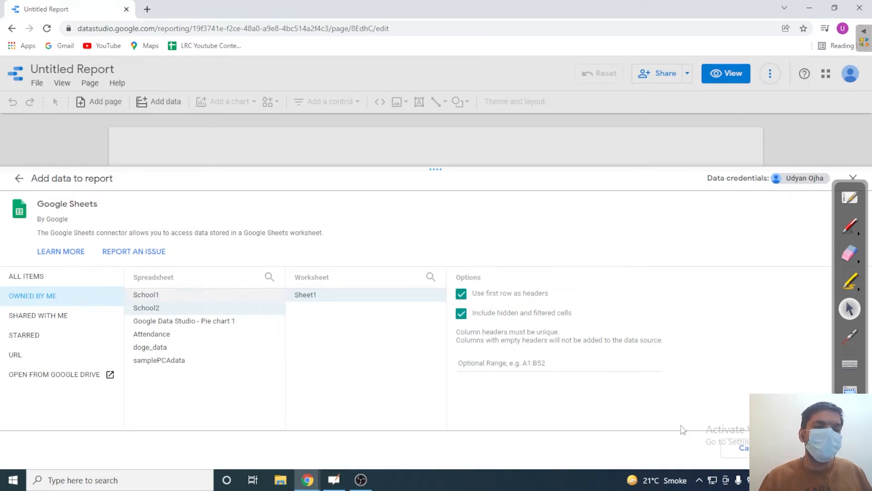
{"action": "left_click", "coordinate": [819, 448]}
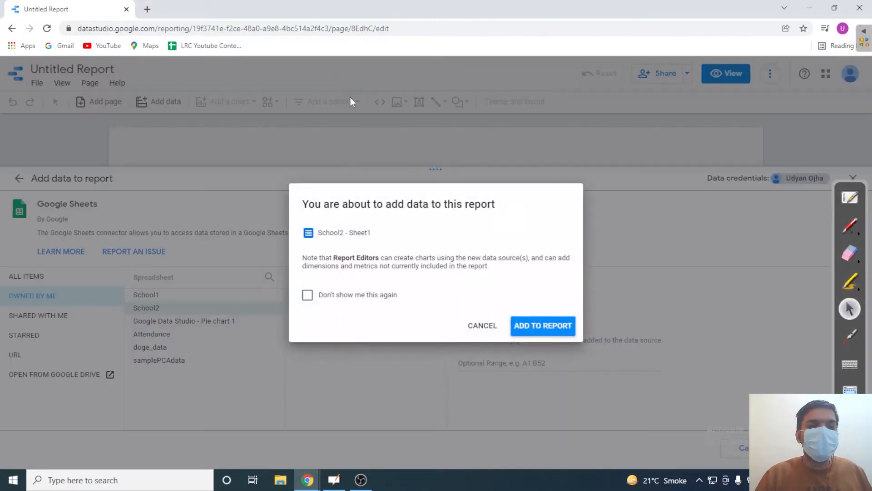
{"action": "left_click", "coordinate": [551, 335]}
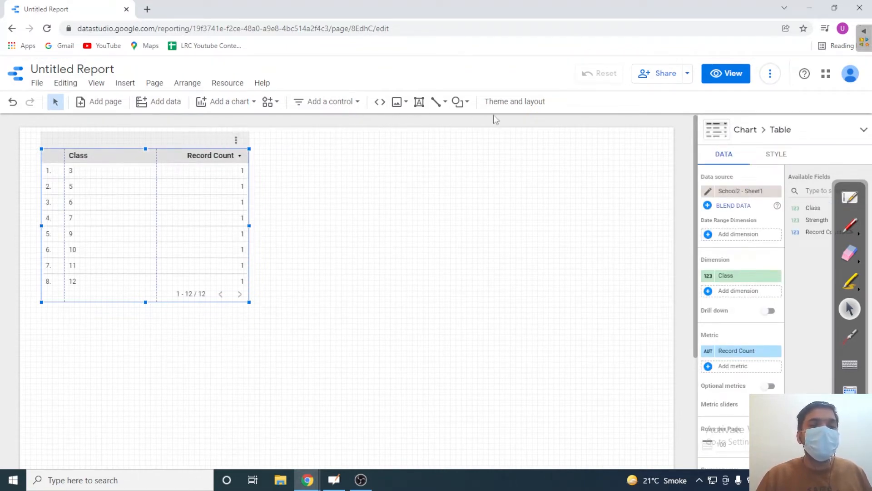
Apply the dark Constellation theme to the report
{"action": "left_click", "coordinate": [538, 113]}
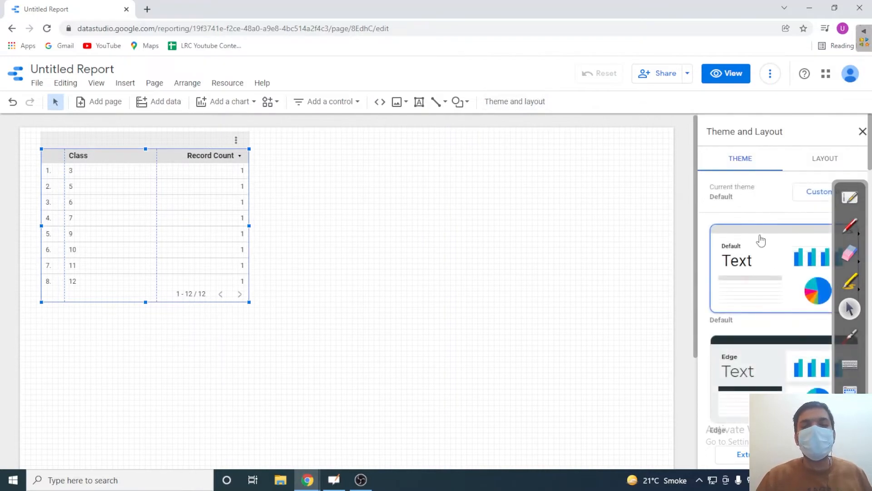
{"action": "scroll", "coordinate": [763, 234], "scroll_direction": "down", "scroll_amount": 10}
{"action": "scroll", "coordinate": [757, 213], "scroll_direction": "up", "scroll_amount": 1}
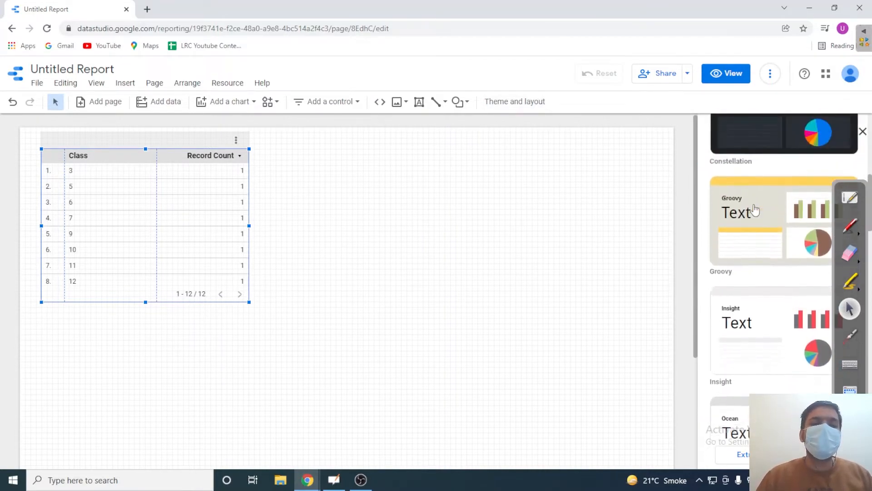
{"action": "scroll", "coordinate": [755, 210], "scroll_direction": "up", "scroll_amount": 3}
{"action": "left_click", "coordinate": [723, 241]}
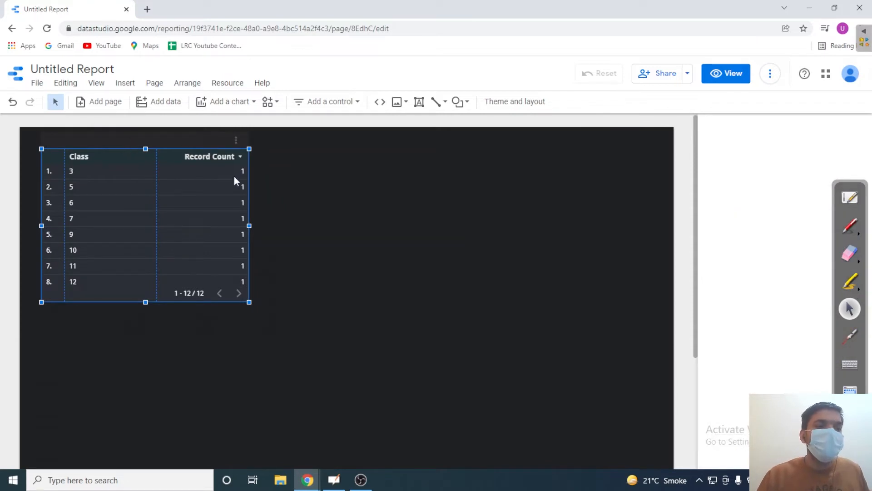
Move the table to the middle of the page and switch the browser to full screen
{"action": "left_click_drag", "start_coordinate": [191, 142], "coordinate": [356, 223]}
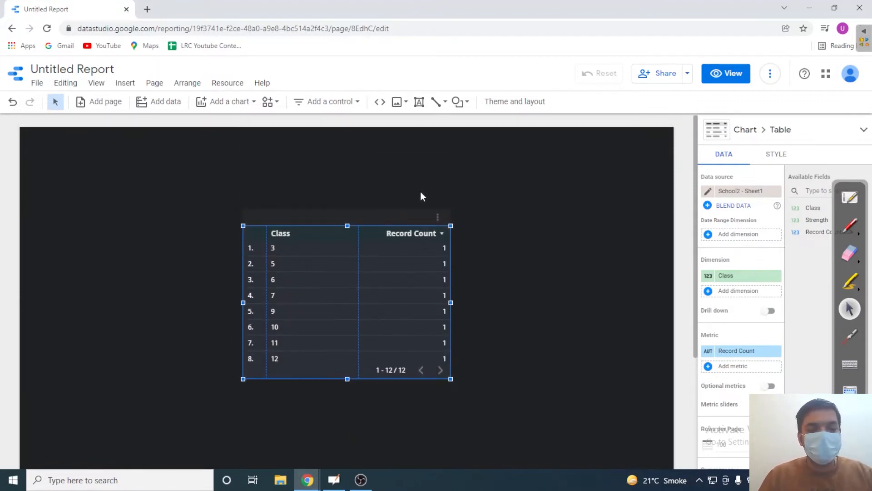
{"action": "key", "text": "F11"}
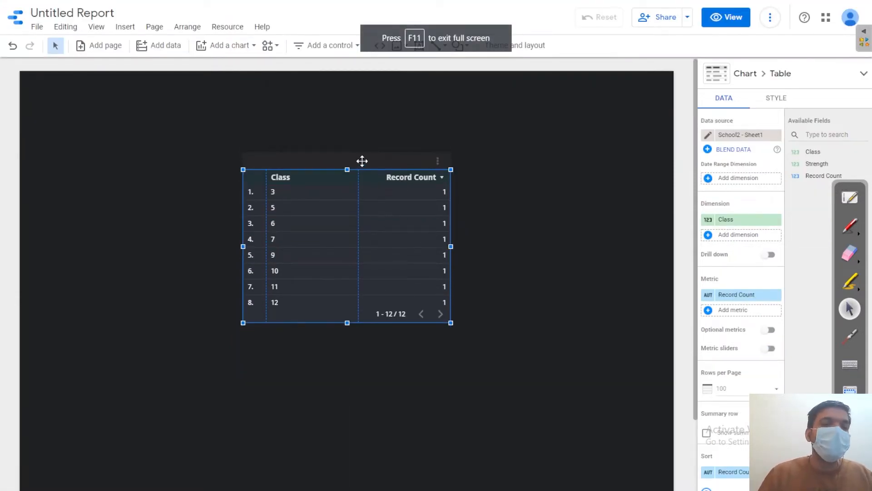
{"action": "left_click_drag", "start_coordinate": [362, 161], "coordinate": [375, 155]}
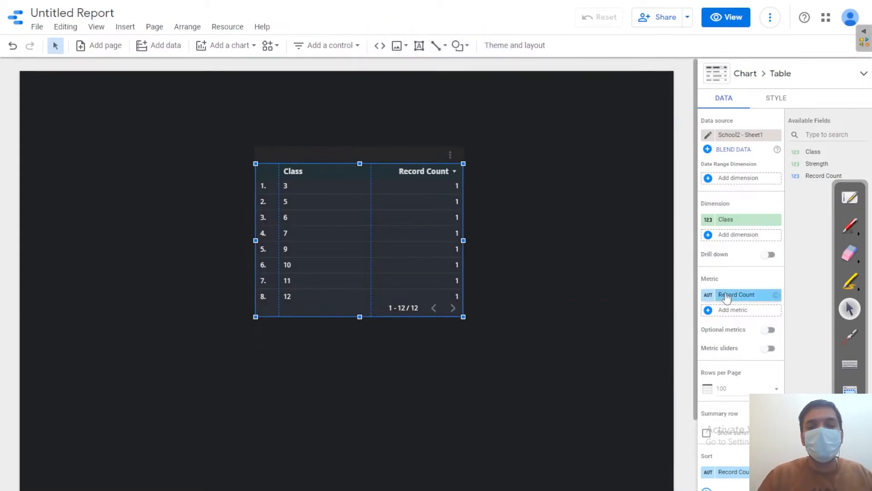
Replace the table's Record Count metric with Strength
{"action": "left_click", "coordinate": [841, 178]}
{"action": "left_click_drag", "start_coordinate": [822, 166], "coordinate": [741, 293]}
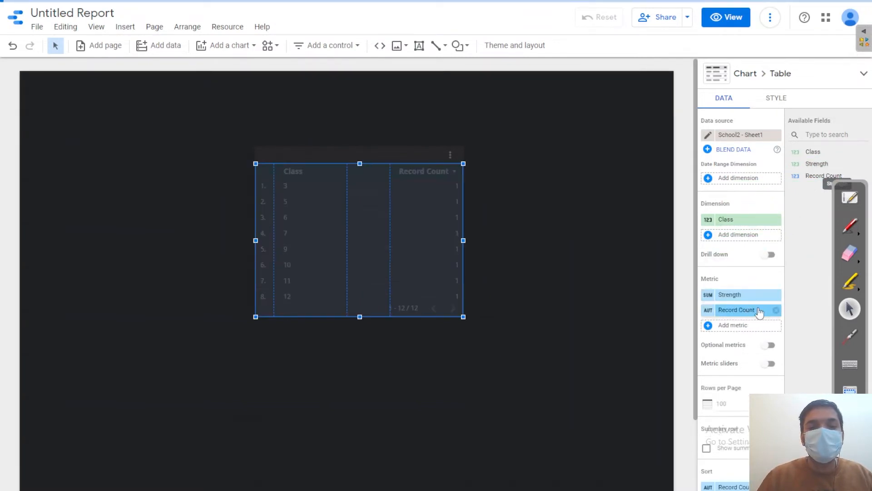
{"action": "left_click", "coordinate": [778, 310]}
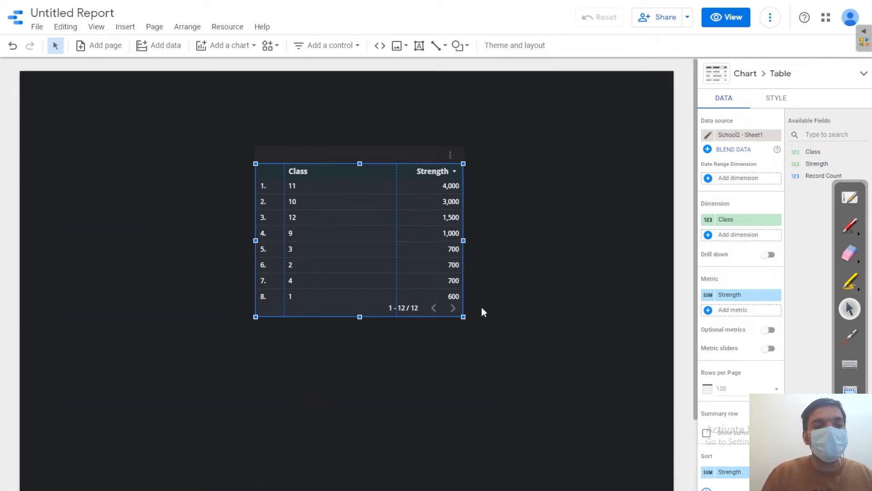
Sort the table by Class in ascending order
{"action": "scroll", "coordinate": [736, 386], "scroll_direction": "down", "scroll_amount": 7}
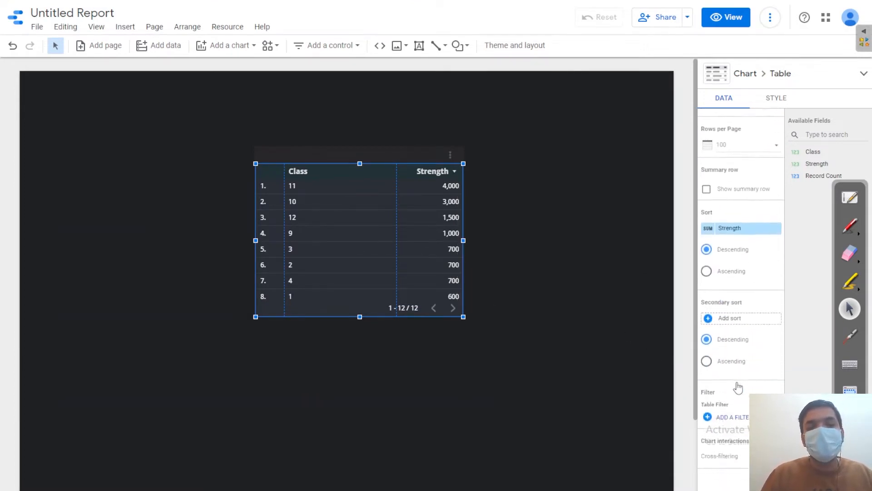
{"action": "left_click", "coordinate": [736, 159]}
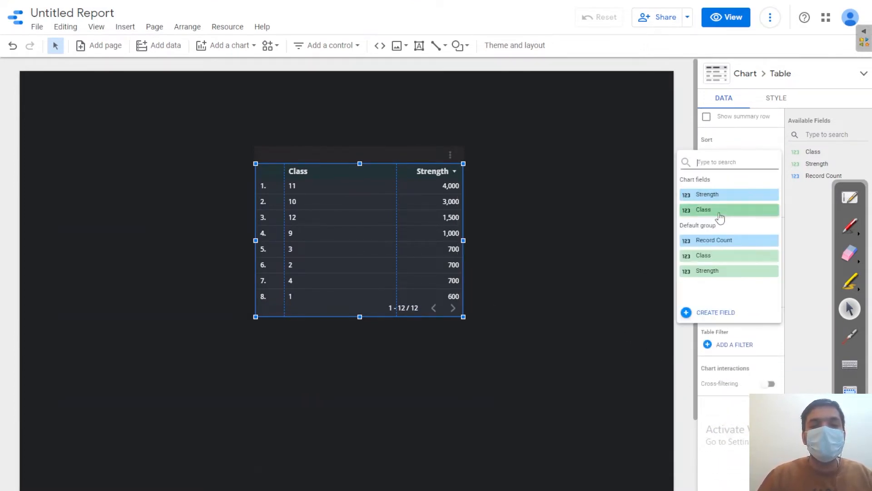
{"action": "left_click", "coordinate": [721, 210]}
{"action": "left_click", "coordinate": [714, 200]}
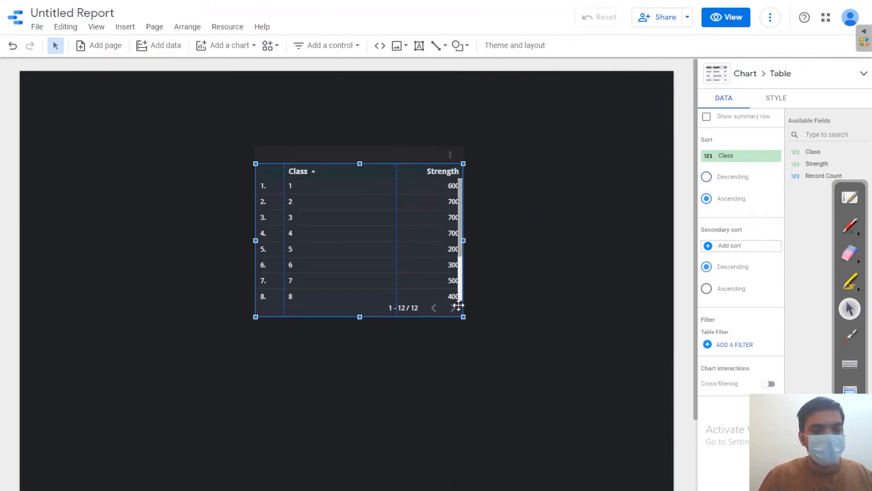
Enlarge the table until all 12 rows fit and turn off its footer pagination
{"action": "left_click_drag", "start_coordinate": [463, 317], "coordinate": [473, 380]}
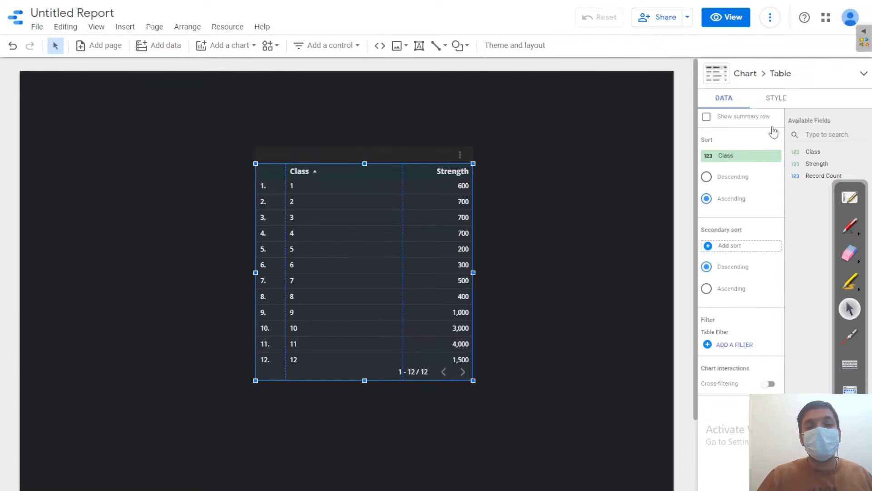
{"action": "left_click", "coordinate": [781, 101]}
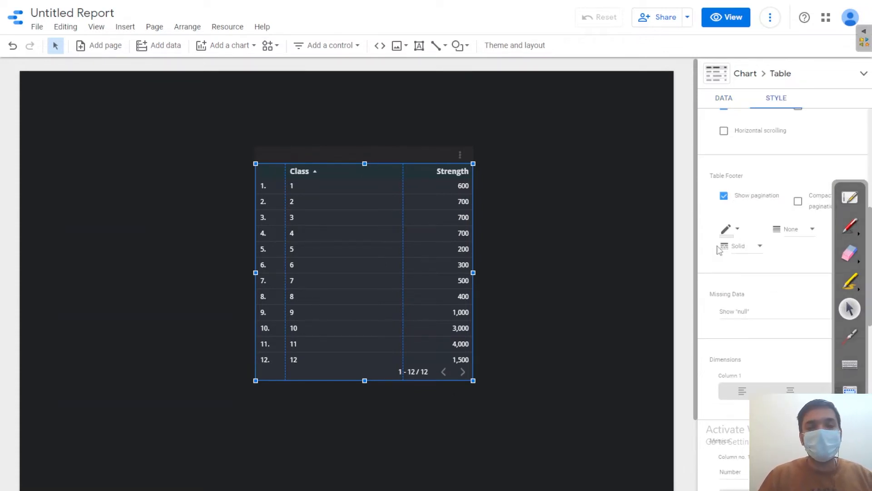
{"action": "left_click", "coordinate": [724, 196]}
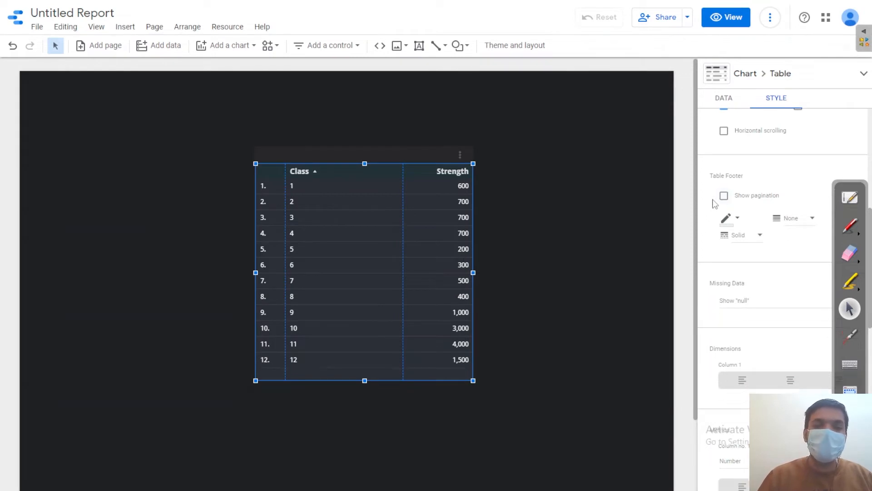
{"action": "left_click", "coordinate": [726, 104]}
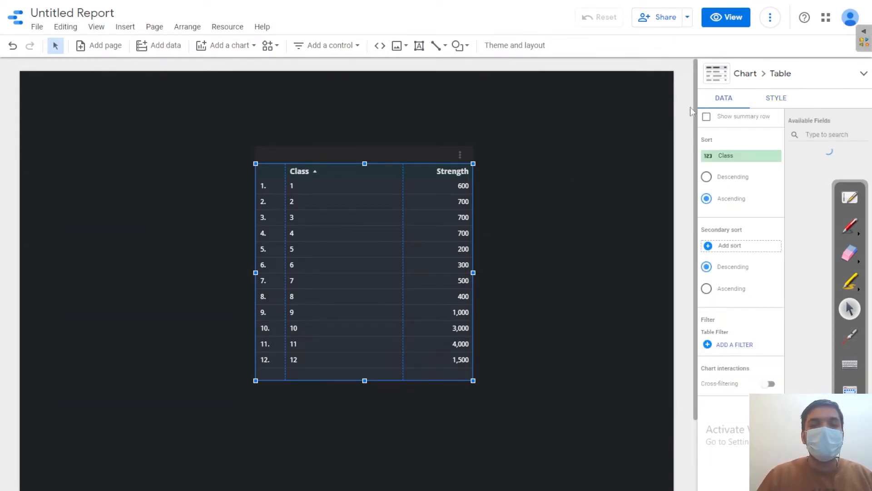
Move the table to the left side of the report page
{"action": "left_click", "coordinate": [645, 160]}
{"action": "left_click", "coordinate": [354, 169]}
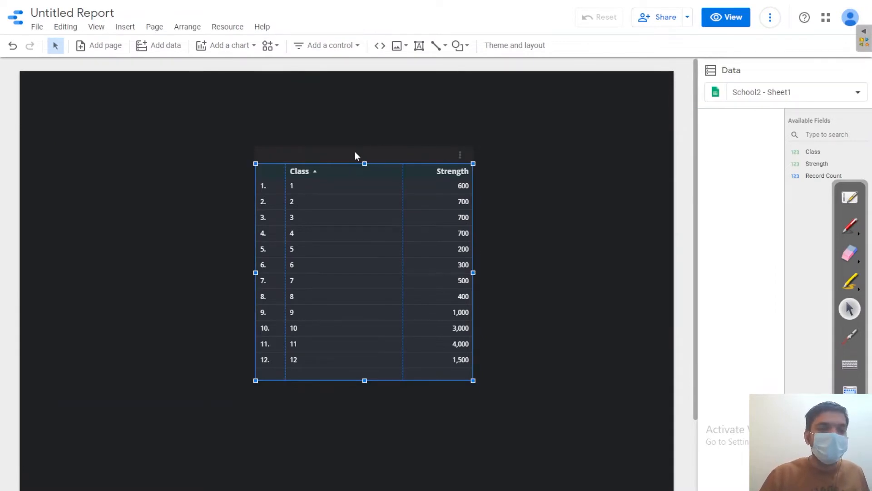
{"action": "left_click", "coordinate": [315, 172]}
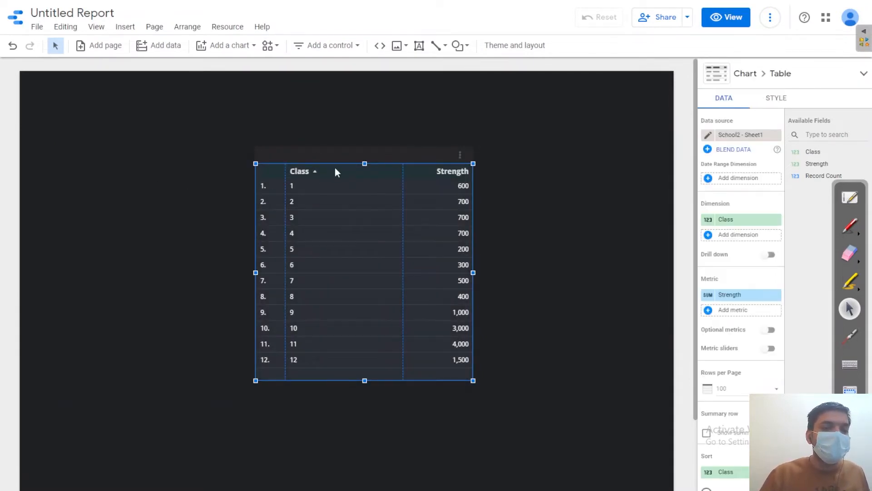
{"action": "left_click_drag", "start_coordinate": [329, 160], "coordinate": [123, 173]}
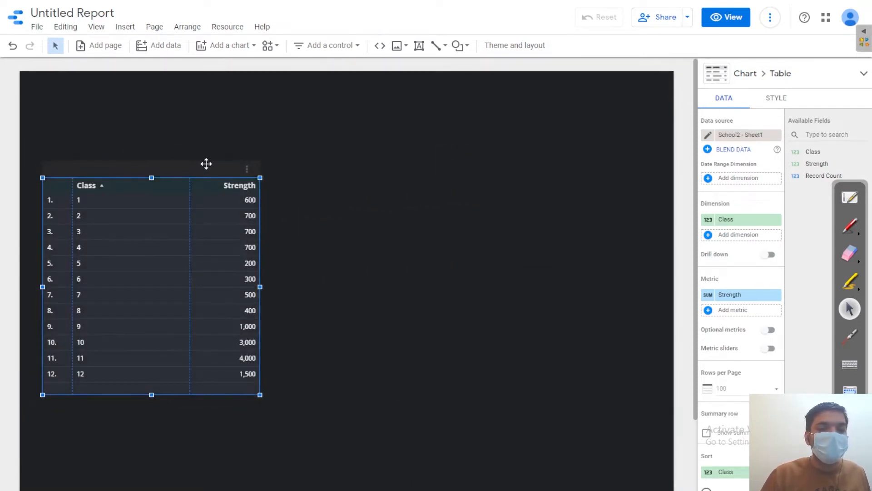
Insert a column chart to the right of the table and align its upper edge with the table's
{"action": "left_click", "coordinate": [251, 46]}
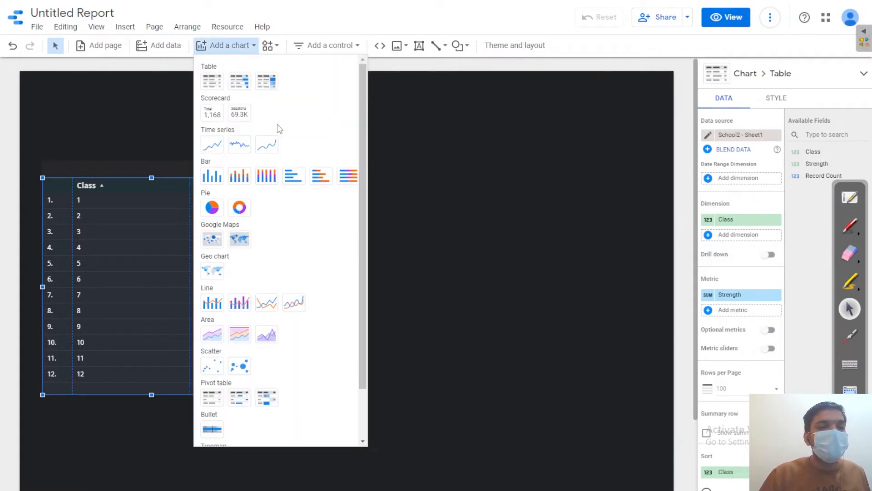
{"action": "left_click", "coordinate": [212, 176]}
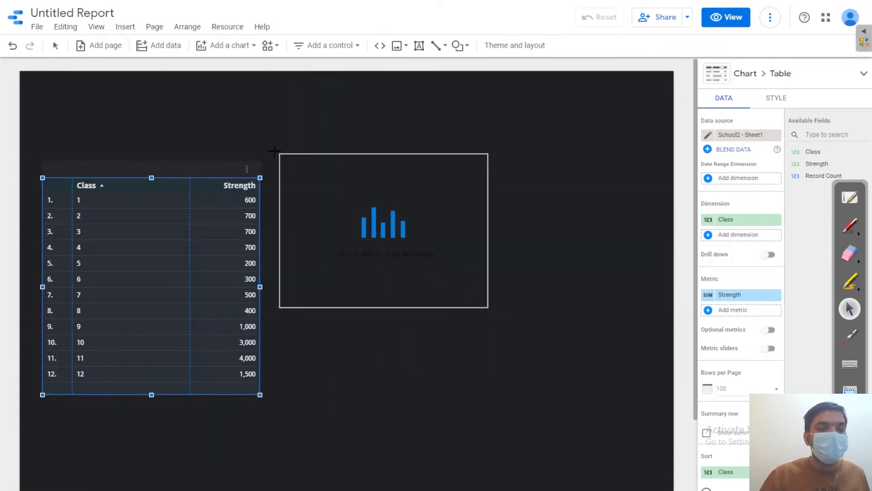
{"action": "left_click_drag", "start_coordinate": [281, 168], "coordinate": [629, 399]}
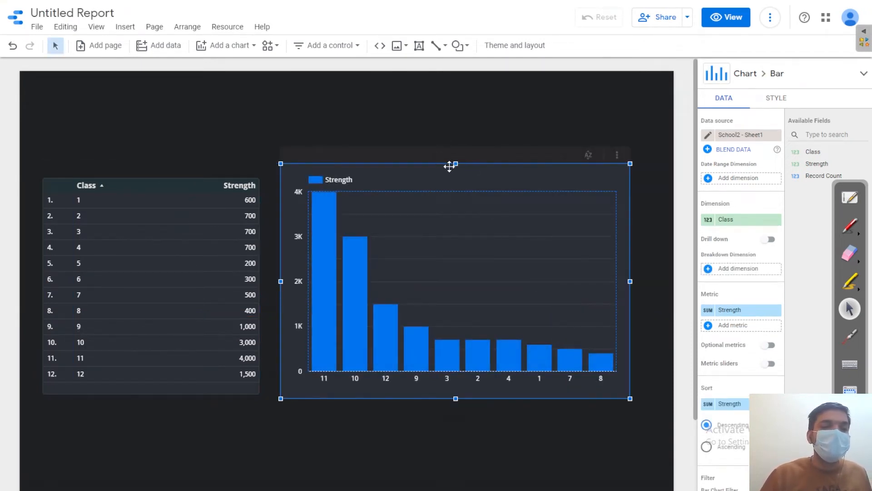
{"action": "left_click_drag", "start_coordinate": [456, 163], "coordinate": [456, 178]}
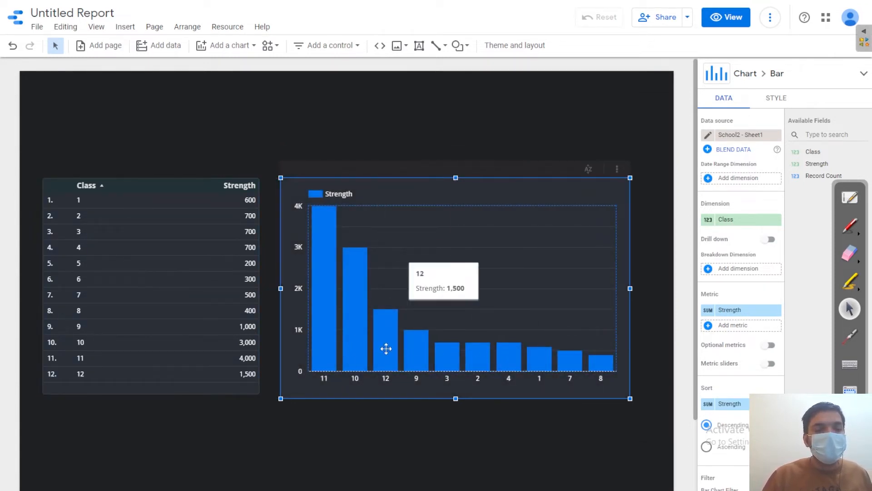
Sort the column chart by Class in ascending order
{"action": "left_click", "coordinate": [733, 403]}
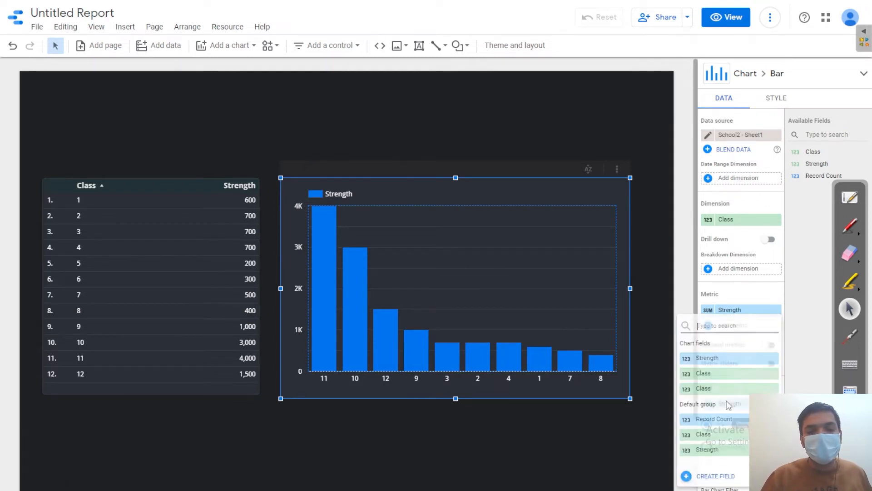
{"action": "left_click", "coordinate": [677, 291]}
{"action": "scroll", "coordinate": [736, 313], "scroll_direction": "down", "scroll_amount": 5}
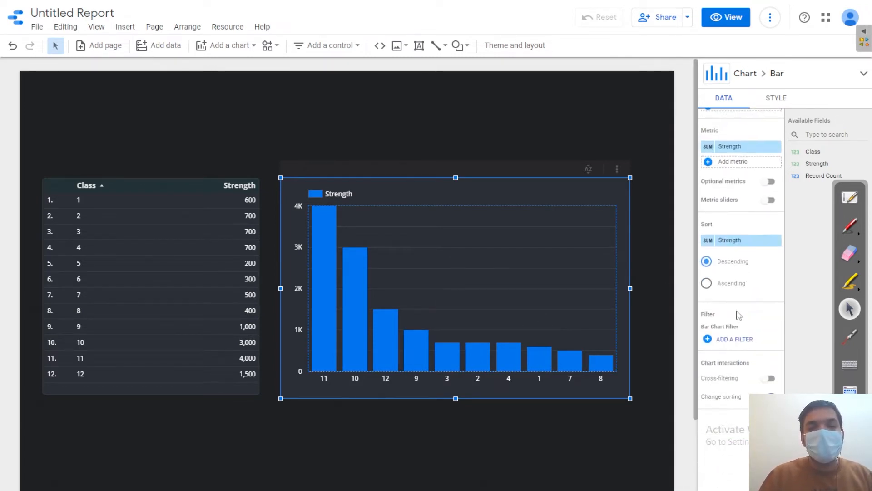
{"action": "left_click", "coordinate": [735, 209]}
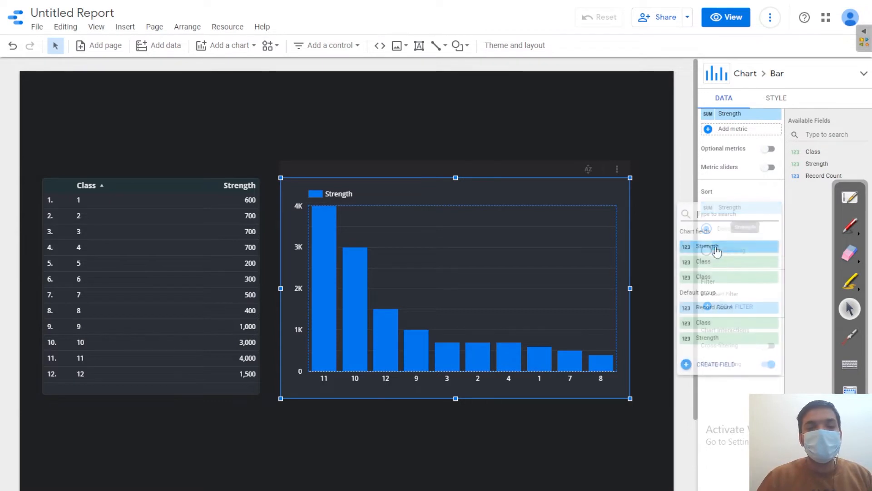
{"action": "left_click", "coordinate": [719, 262]}
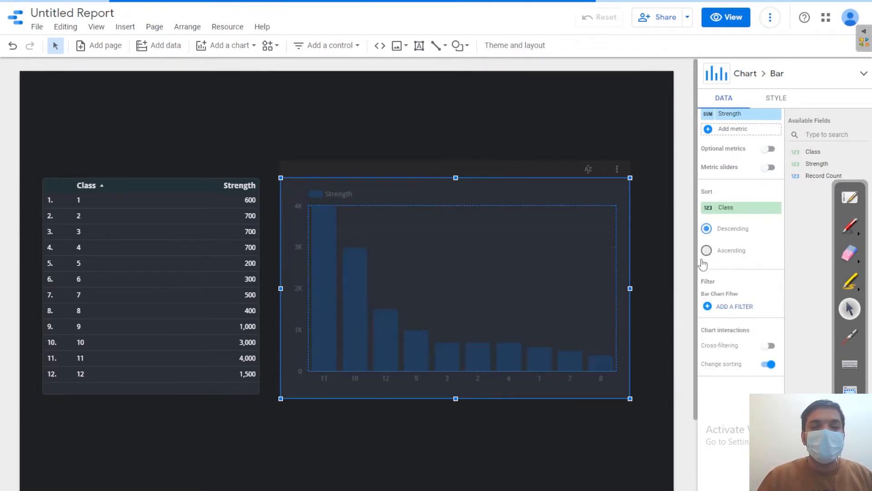
{"action": "left_click", "coordinate": [707, 250]}
{"action": "left_click", "coordinate": [635, 267]}
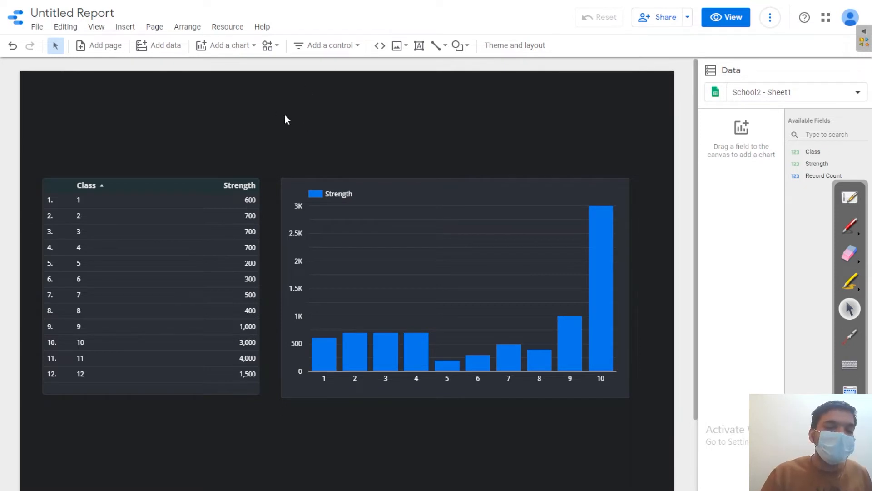
Set the column chart's number of bars to 12
{"action": "left_click", "coordinate": [404, 193]}
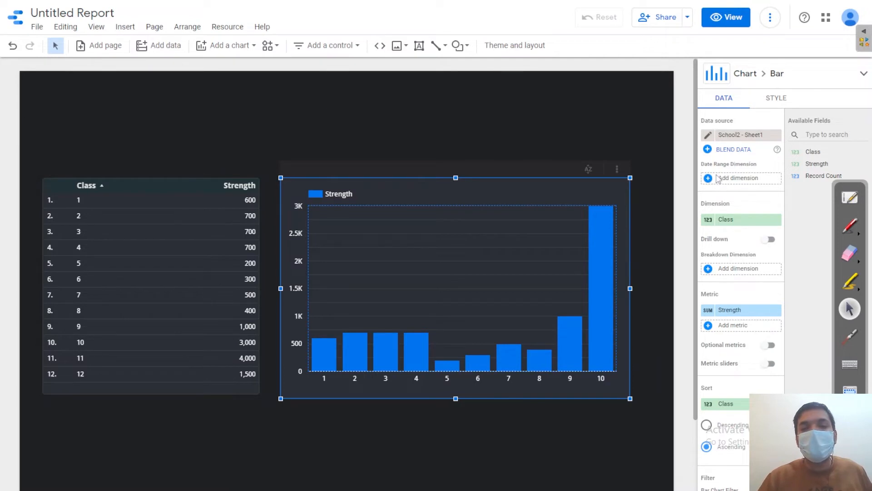
{"action": "left_click", "coordinate": [776, 97]}
{"action": "double_click", "coordinate": [741, 175]}
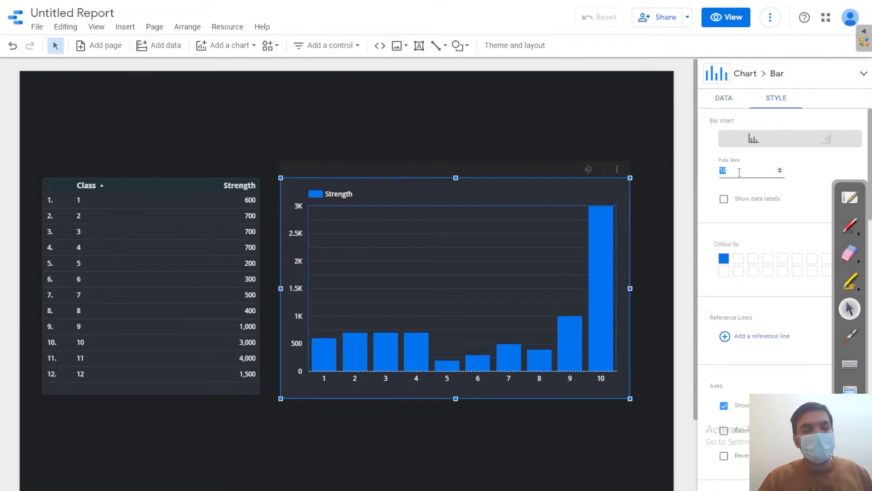
{"action": "type", "text": "12"}
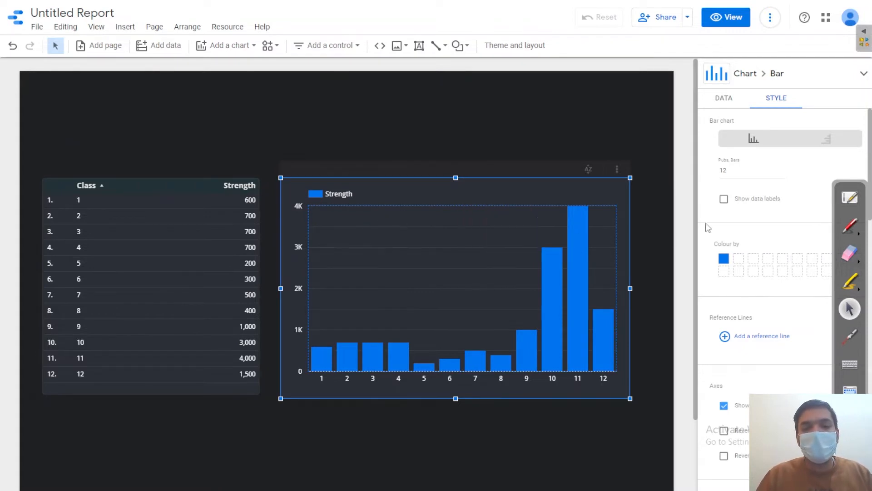
{"action": "left_click", "coordinate": [733, 101]}
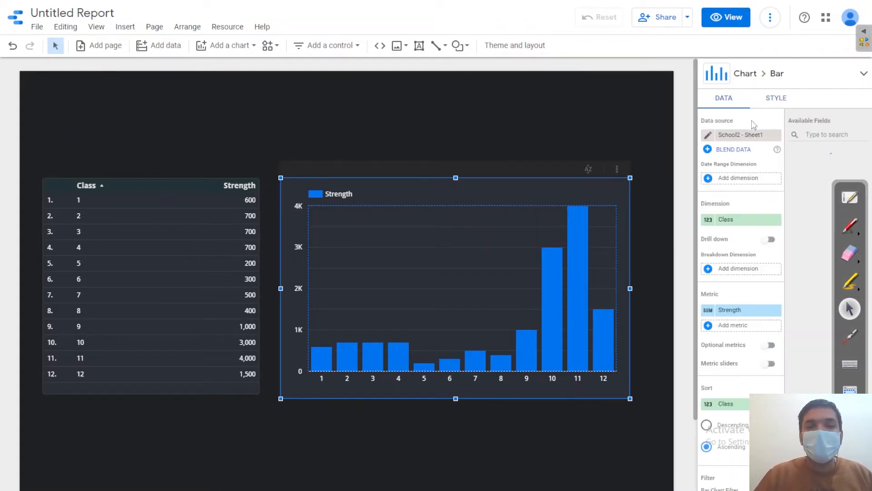
Change the column chart's bar colour to a lighter blue from the colour palette
{"action": "left_click", "coordinate": [777, 99]}
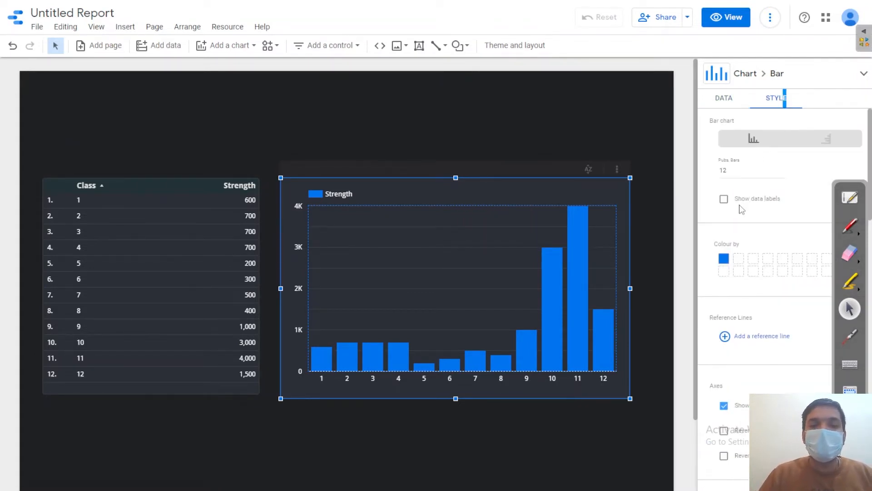
{"action": "scroll", "coordinate": [741, 209], "scroll_direction": "down", "scroll_amount": 3}
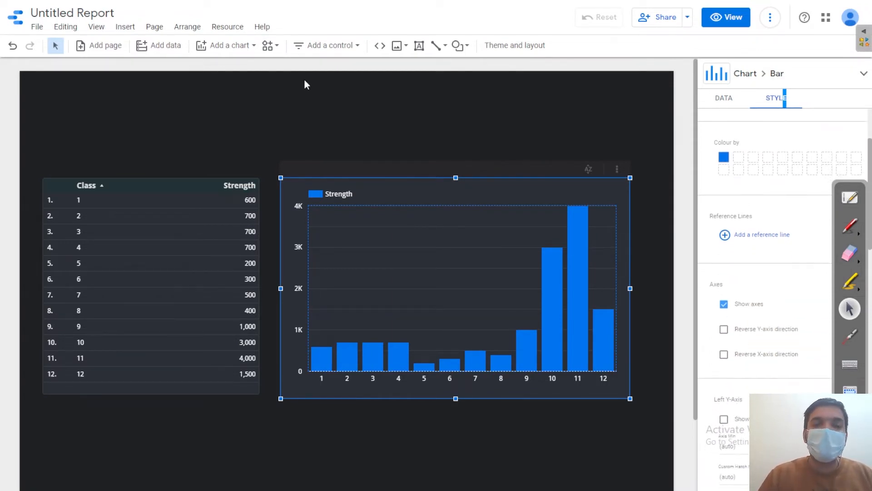
{"action": "left_click", "coordinate": [725, 159]}
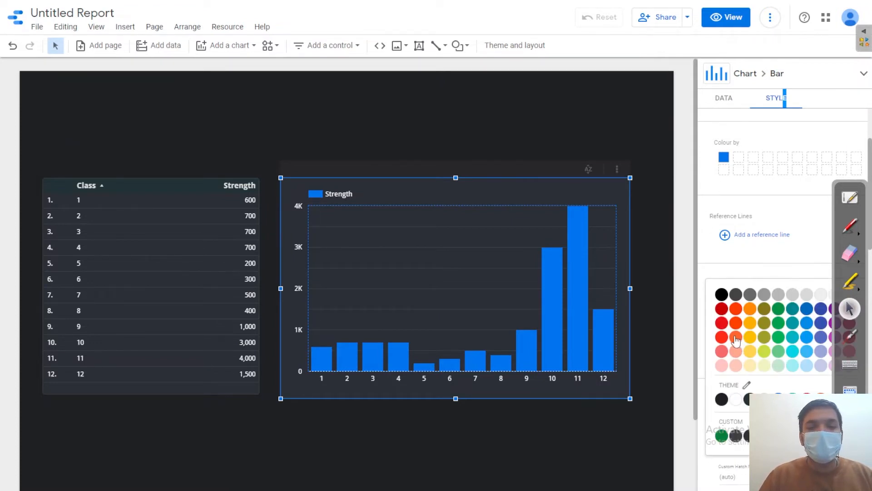
{"action": "left_click", "coordinate": [807, 344]}
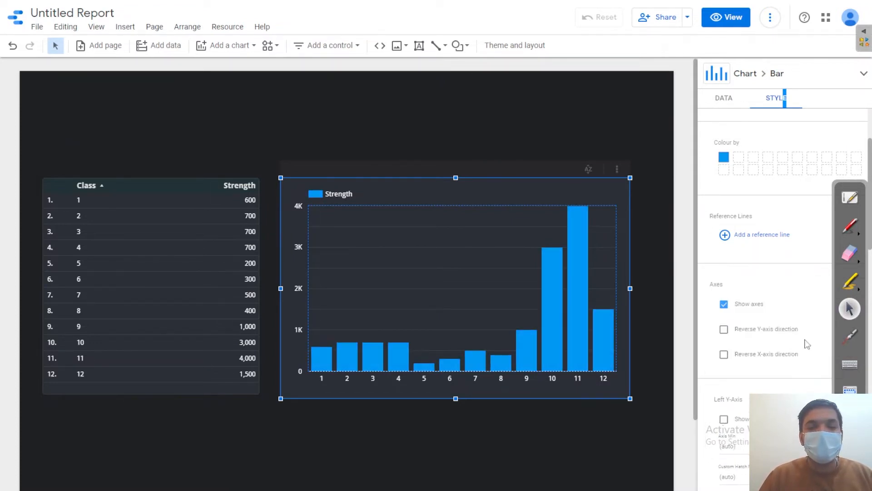
{"action": "left_click", "coordinate": [672, 144]}
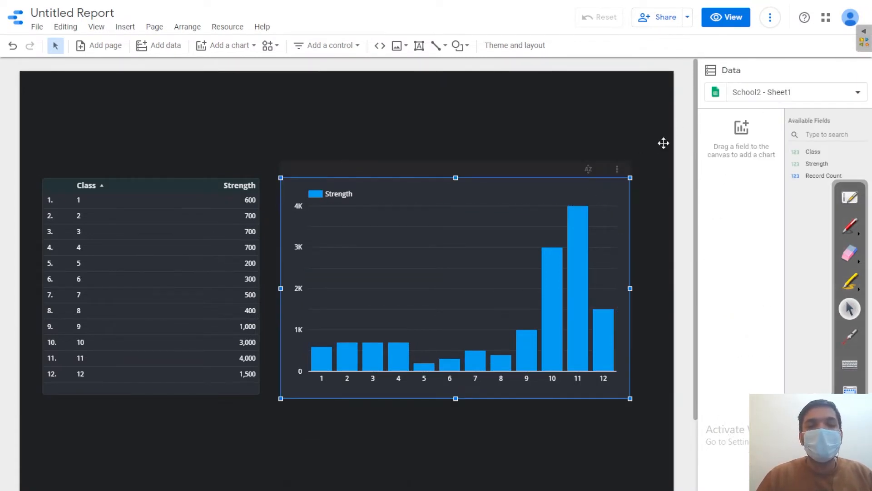
Add a reference line to the Strength column chart
{"action": "left_click", "coordinate": [579, 193]}
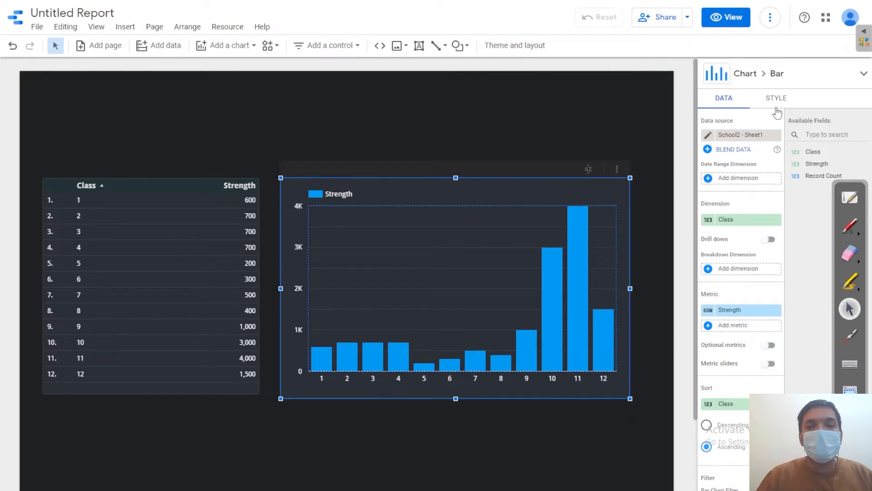
{"action": "left_click", "coordinate": [777, 100]}
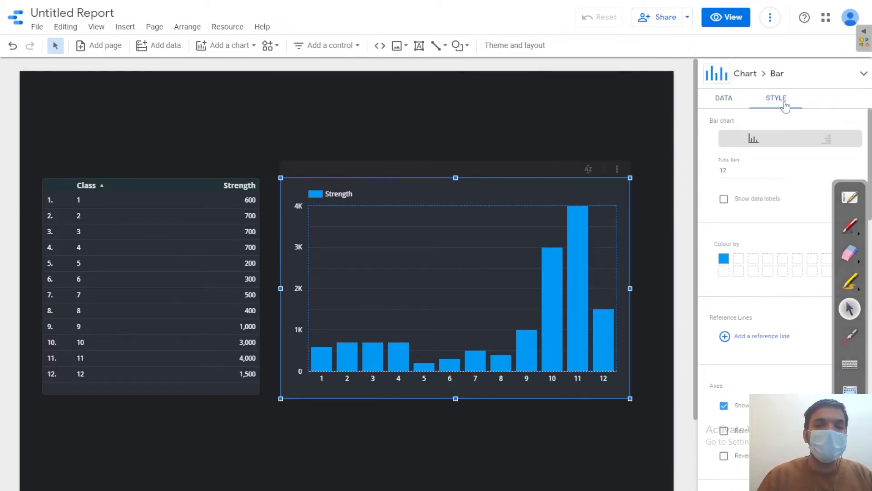
{"action": "scroll", "coordinate": [780, 238], "scroll_direction": "down", "scroll_amount": 4}
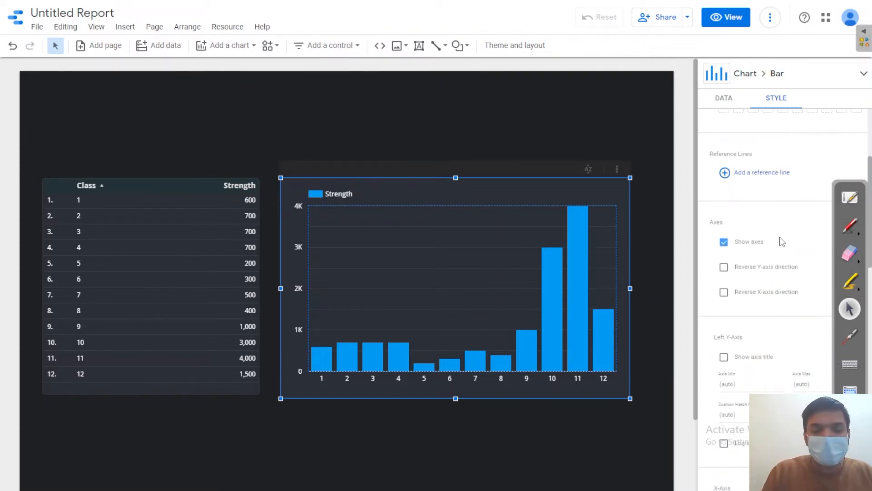
{"action": "left_click", "coordinate": [730, 175]}
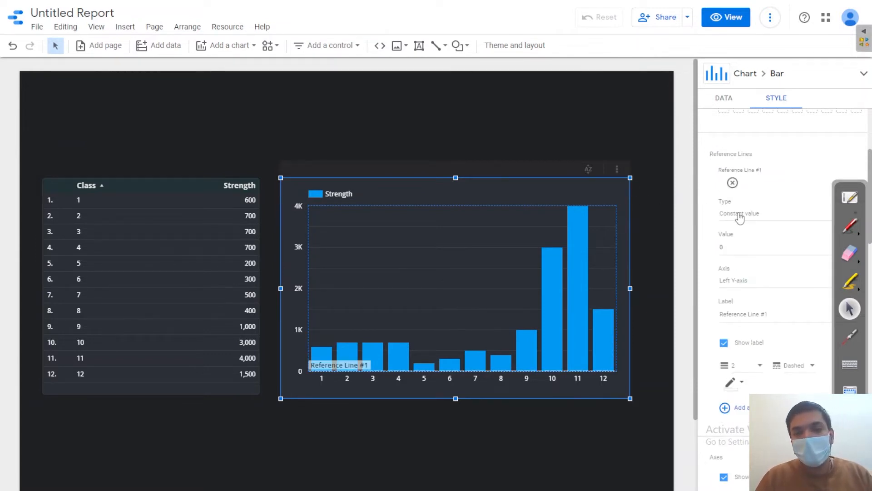
{"action": "scroll", "coordinate": [748, 216], "scroll_direction": "down", "scroll_amount": 1}
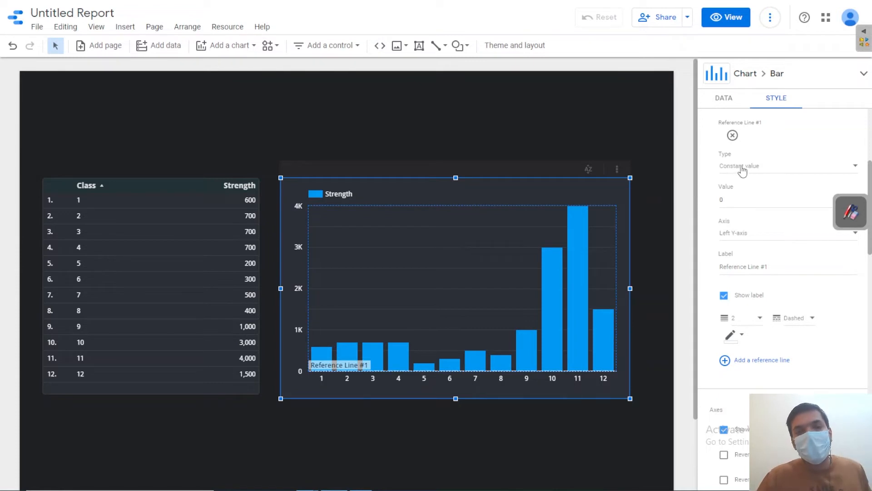
Annotate the area above the table and chart in red pen with an underlined "Constant → 500" followed by two vertical strokes
{"action": "mouse_move", "coordinate": [845, 212]}
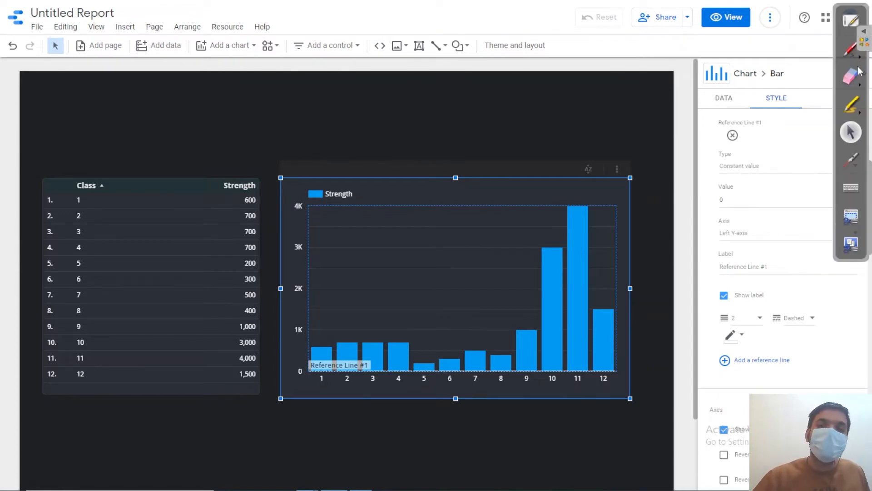
{"action": "left_click", "coordinate": [844, 58]}
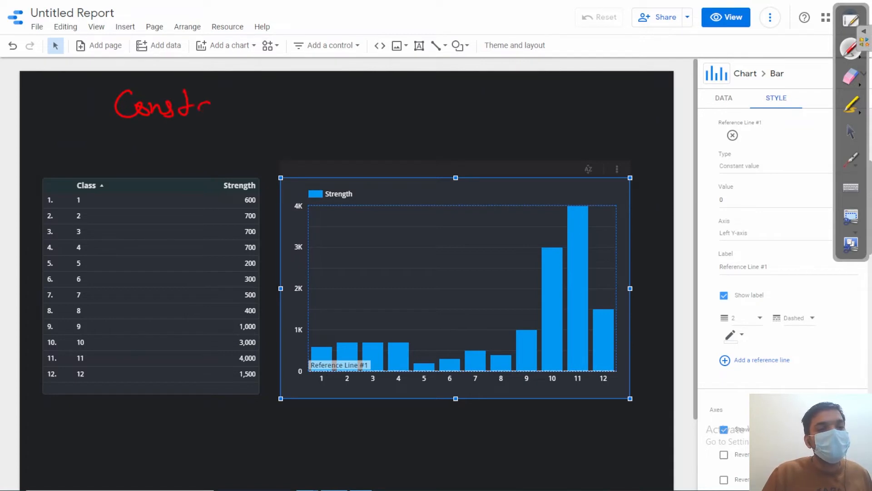
{"action": "left_click_drag", "start_coordinate": [139, 140], "coordinate": [245, 132]}
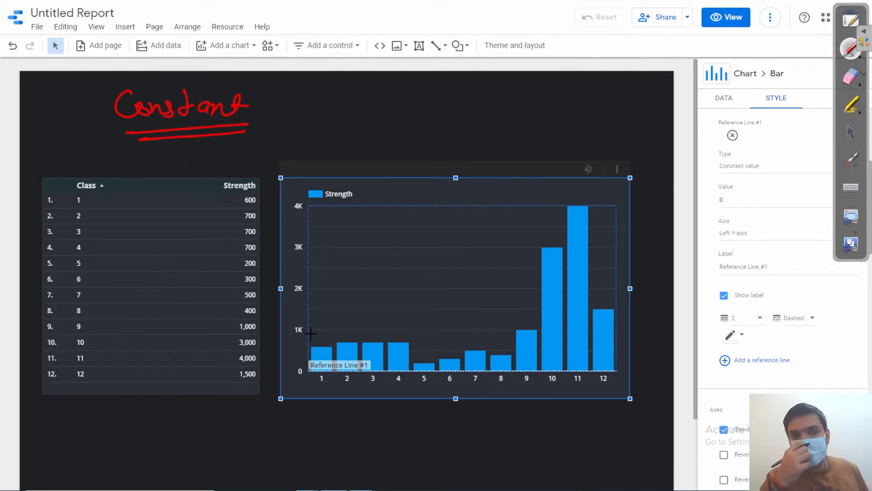
{"action": "left_click_drag", "start_coordinate": [275, 106], "coordinate": [328, 110]}
{"action": "left_click_drag", "start_coordinate": [354, 94], "coordinate": [376, 95]}
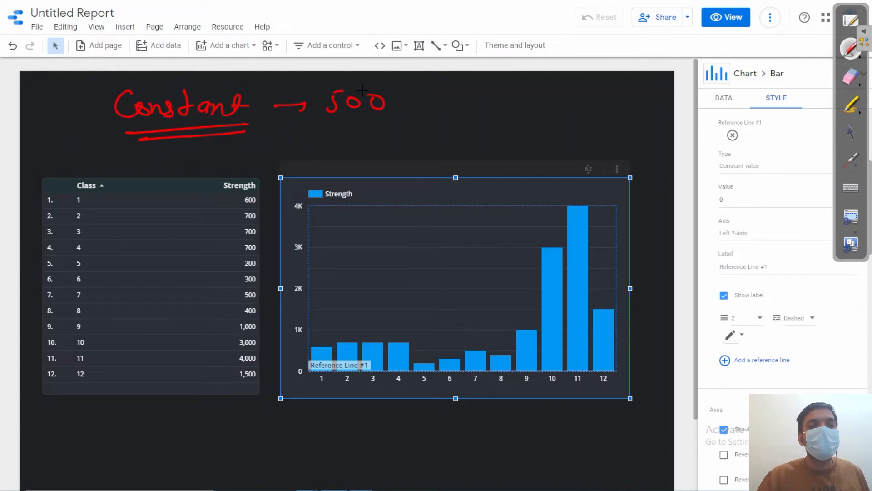
{"action": "left_click_drag", "start_coordinate": [322, 120], "coordinate": [395, 118]}
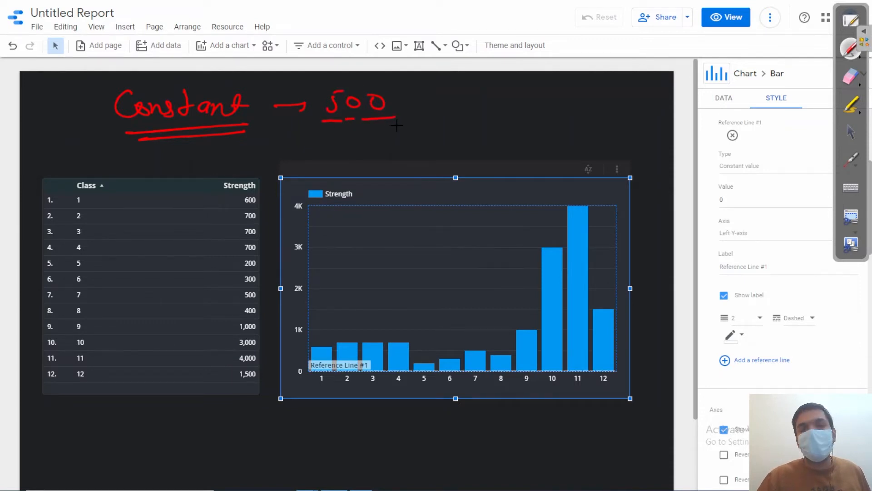
{"action": "left_click_drag", "start_coordinate": [409, 88], "coordinate": [408, 144]}
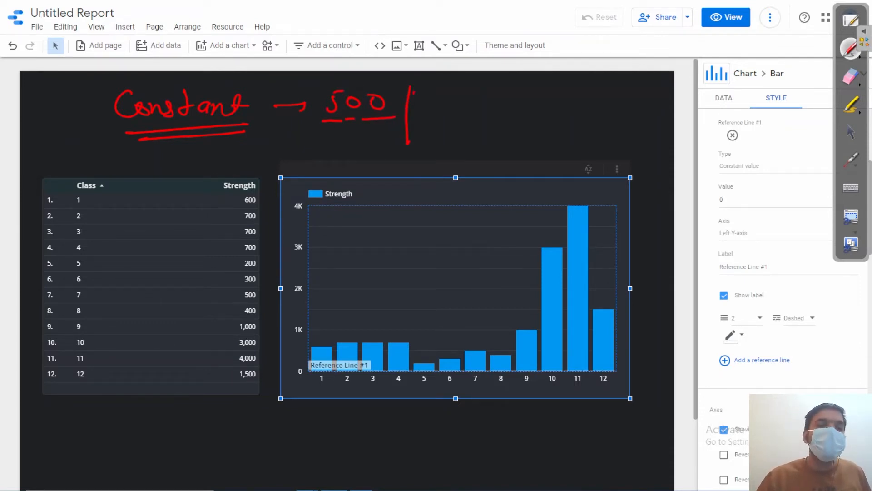
{"action": "left_click_drag", "start_coordinate": [415, 88], "coordinate": [421, 136]}
Switch the pen to green, write an underlined "Dynamic", sketch short dashes near 1K on the chart and circle the notes
{"action": "left_click", "coordinate": [863, 58]}
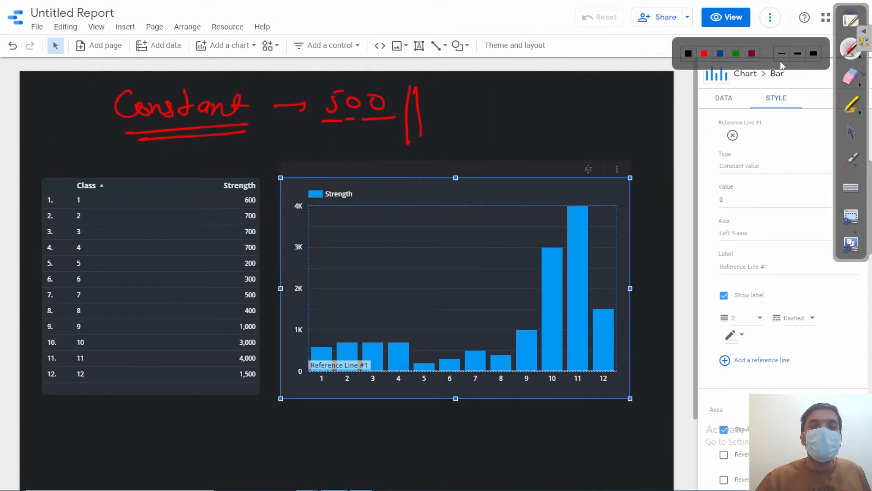
{"action": "left_click", "coordinate": [740, 54]}
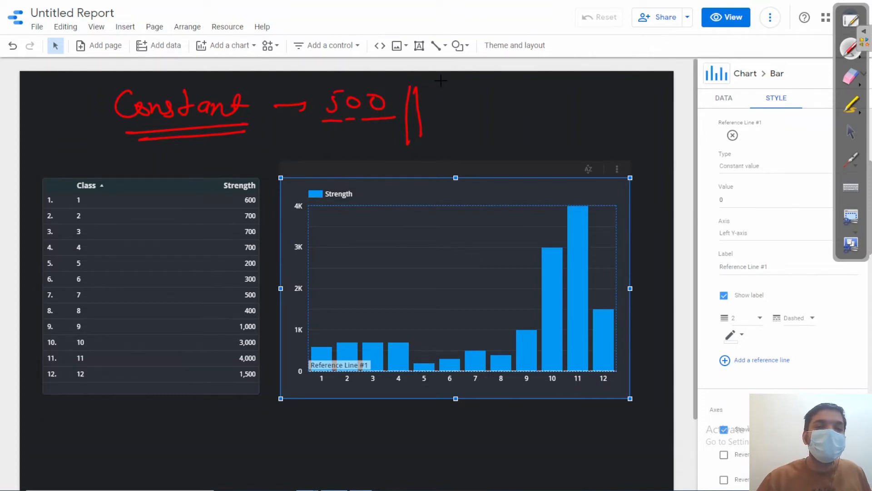
{"action": "left_click_drag", "start_coordinate": [438, 85], "coordinate": [505, 104]}
{"action": "left_click_drag", "start_coordinate": [434, 111], "coordinate": [489, 106]}
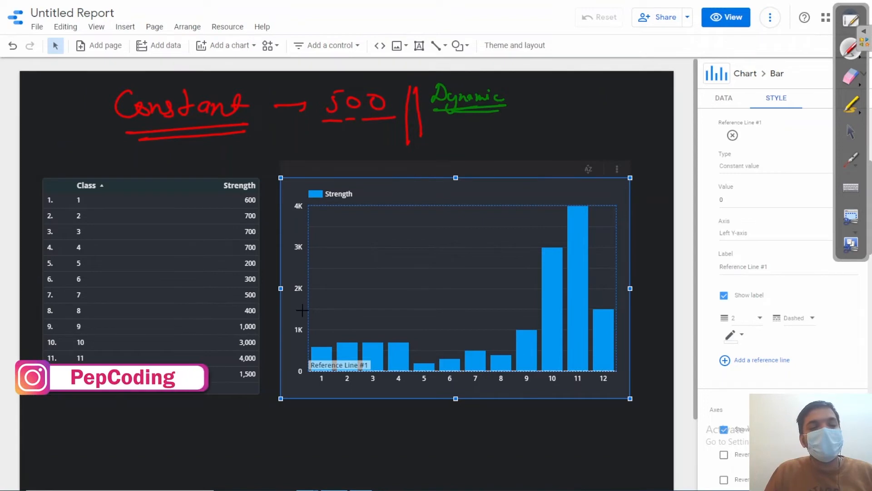
{"action": "left_click_drag", "start_coordinate": [302, 317], "coordinate": [314, 317]}
{"action": "left_click_drag", "start_coordinate": [318, 316], "coordinate": [332, 315]}
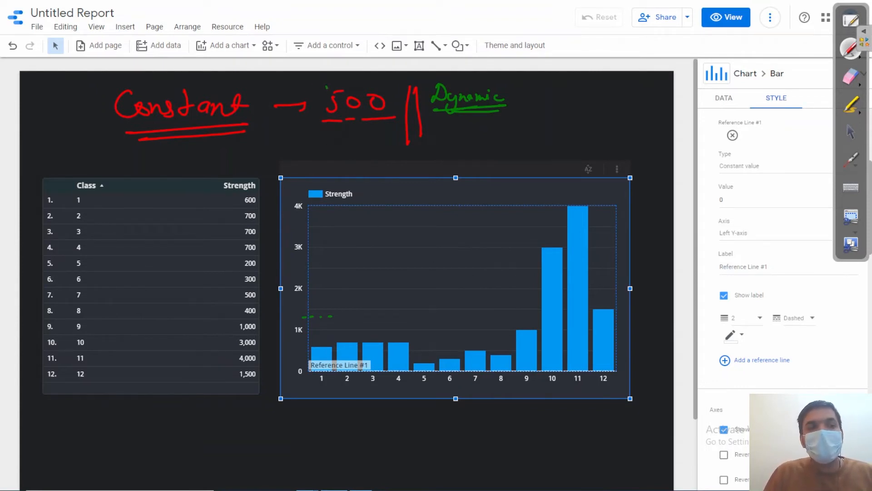
{"action": "mouse_move", "coordinate": [354, 133]}
{"action": "left_mouse_down"}
{"action": "mouse_move", "coordinate": [313, 87]}
{"action": "mouse_move", "coordinate": [357, 141]}
{"action": "left_mouse_up"}
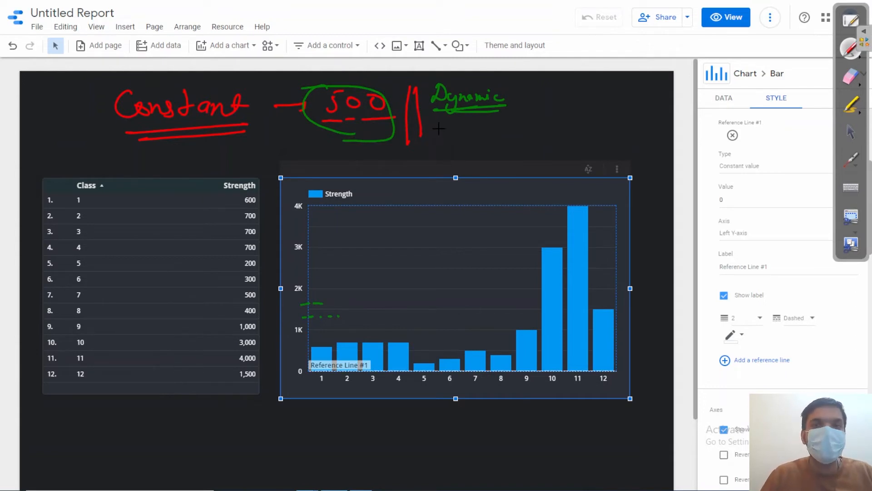
{"action": "mouse_move", "coordinate": [526, 109]}
{"action": "left_mouse_down"}
{"action": "mouse_move", "coordinate": [413, 68]}
{"action": "mouse_move", "coordinate": [541, 98]}
{"action": "left_mouse_up"}
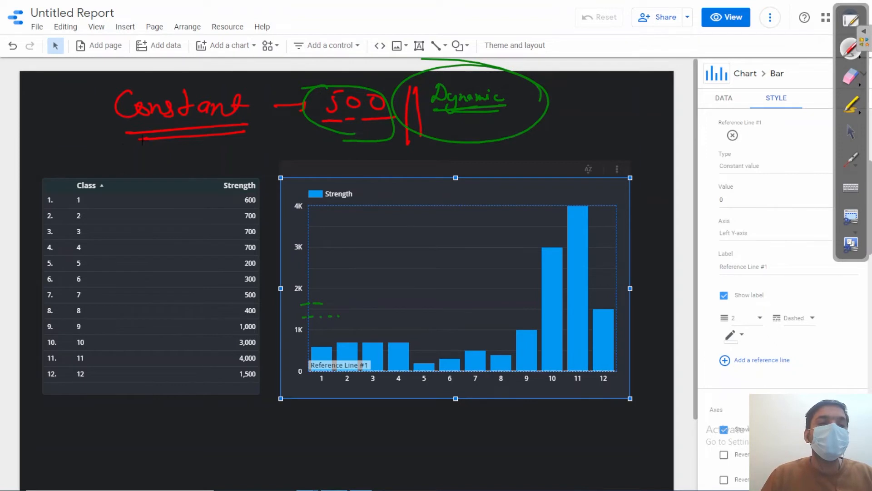
{"action": "mouse_move", "coordinate": [142, 140]}
{"action": "left_mouse_down"}
{"action": "mouse_move", "coordinate": [84, 155]}
{"action": "mouse_move", "coordinate": [245, 132]}
{"action": "left_mouse_up"}
Erase all pen annotations from the screen and return to the normal pointer
{"action": "left_click", "coordinate": [858, 85]}
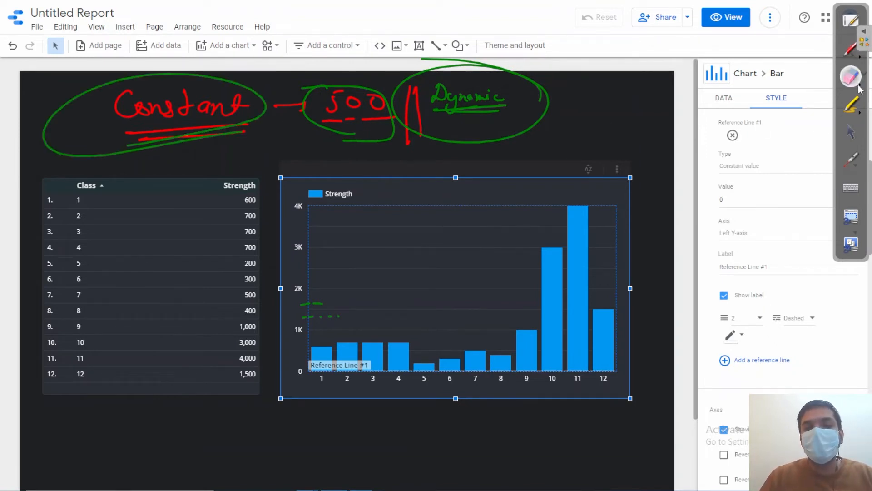
{"action": "left_click", "coordinate": [861, 86]}
{"action": "left_click", "coordinate": [817, 83]}
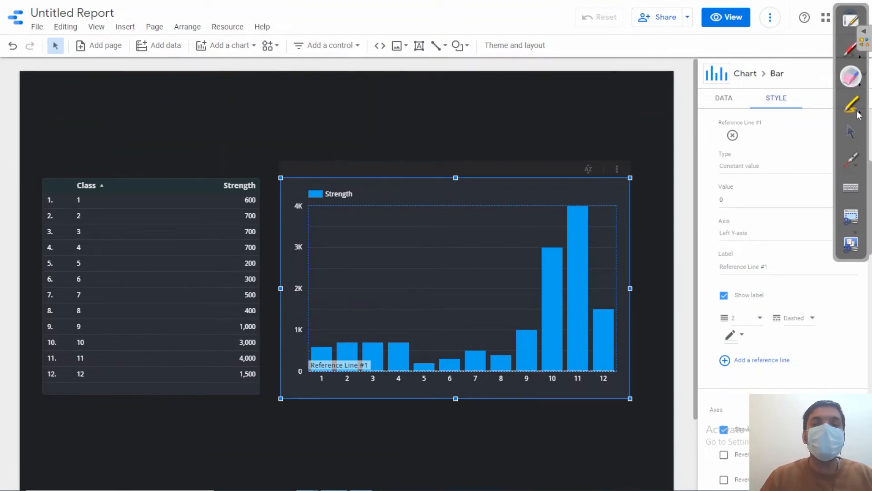
{"action": "left_click", "coordinate": [852, 133]}
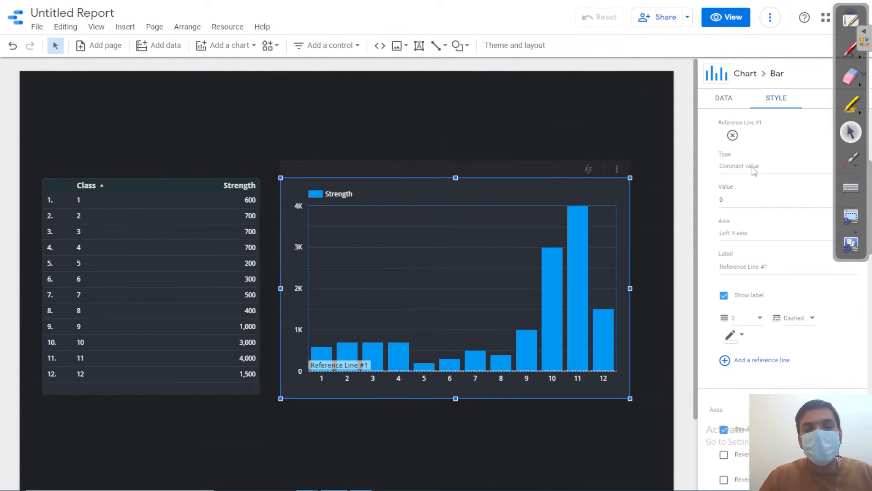
{"action": "left_click_drag", "start_coordinate": [838, 175], "coordinate": [834, 180]}
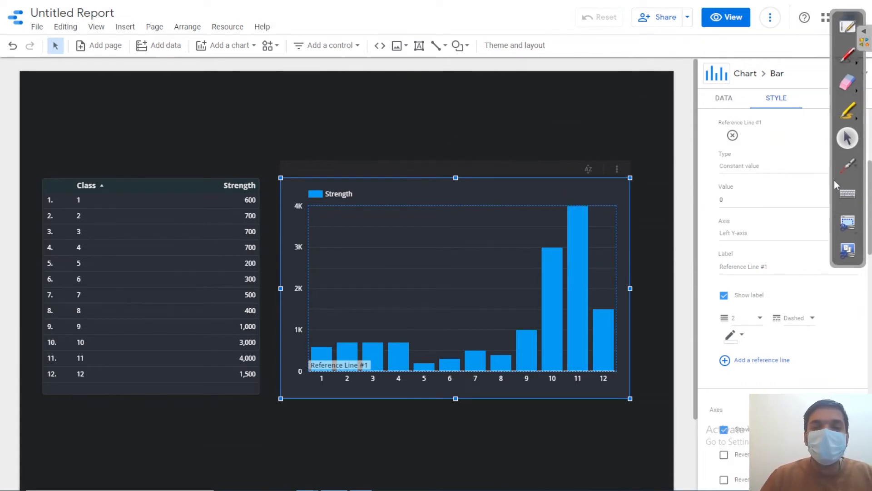
Keep the reference line's type as Constant value and set its value to 500
{"action": "left_click", "coordinate": [804, 170]}
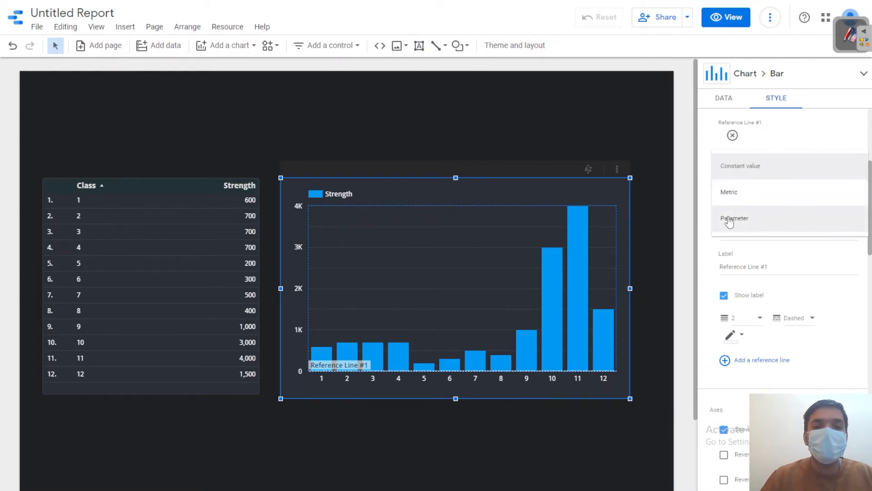
{"action": "left_click", "coordinate": [704, 185]}
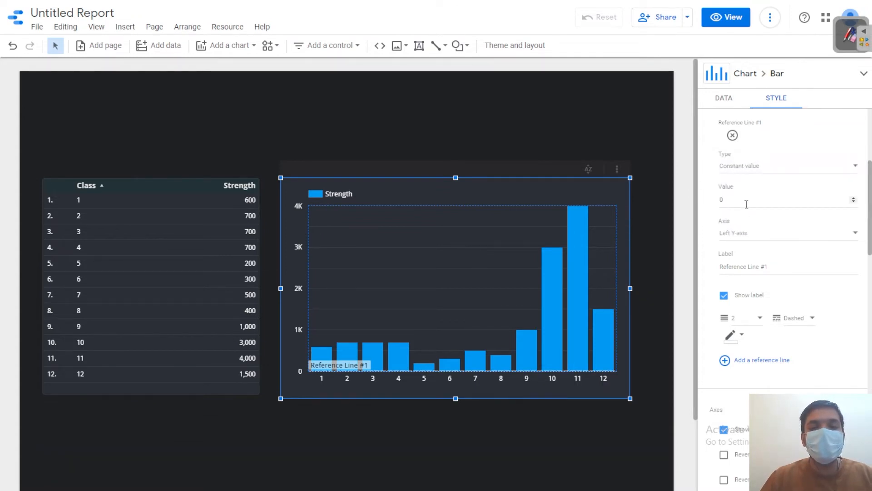
{"action": "double_click", "coordinate": [747, 201]}
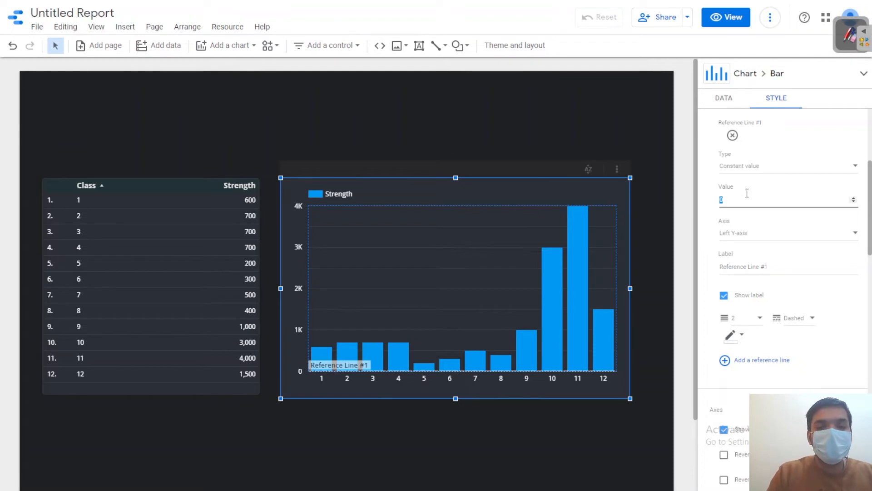
{"action": "type", "text": "500"}
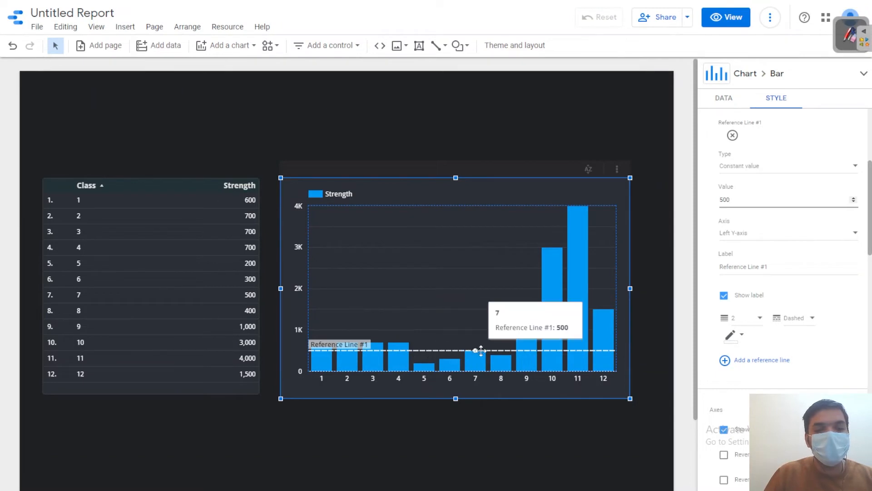
{"action": "left_click", "coordinate": [754, 237]}
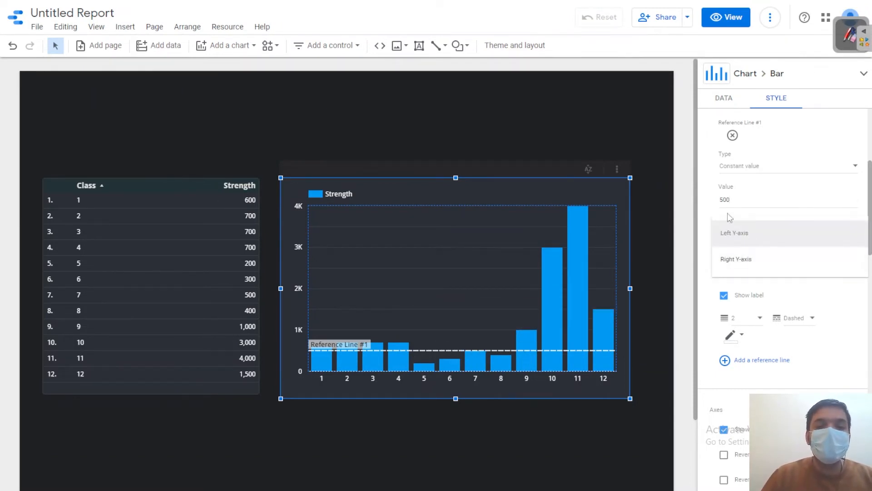
{"action": "left_click", "coordinate": [704, 199]}
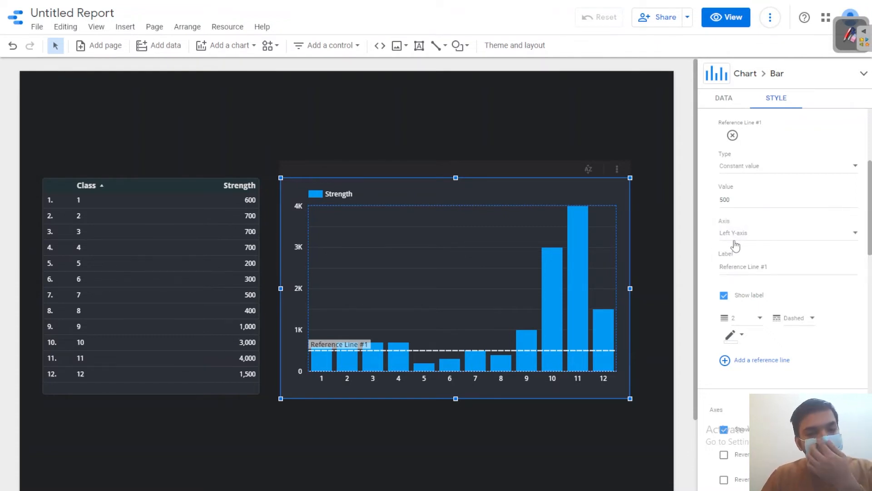
{"action": "left_click", "coordinate": [741, 233]}
{"action": "left_click", "coordinate": [715, 207]}
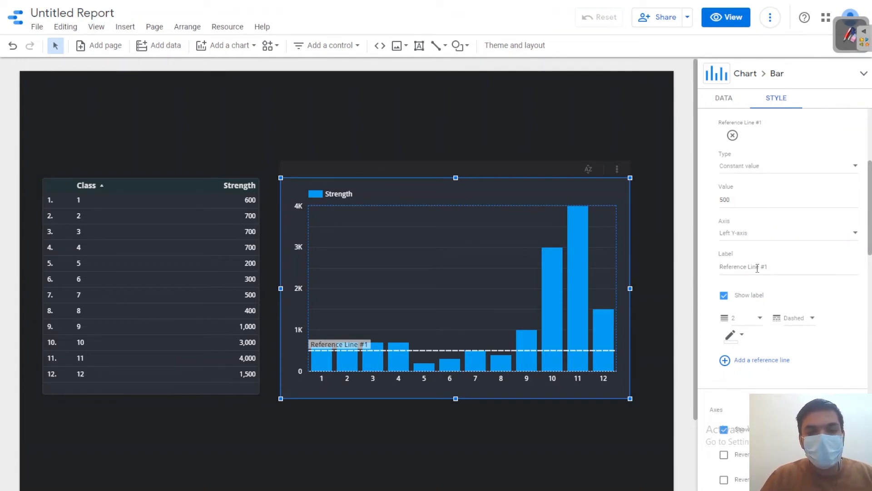
Change the reference line's label to "Minimum Enrollment"
{"action": "left_click", "coordinate": [758, 268]}
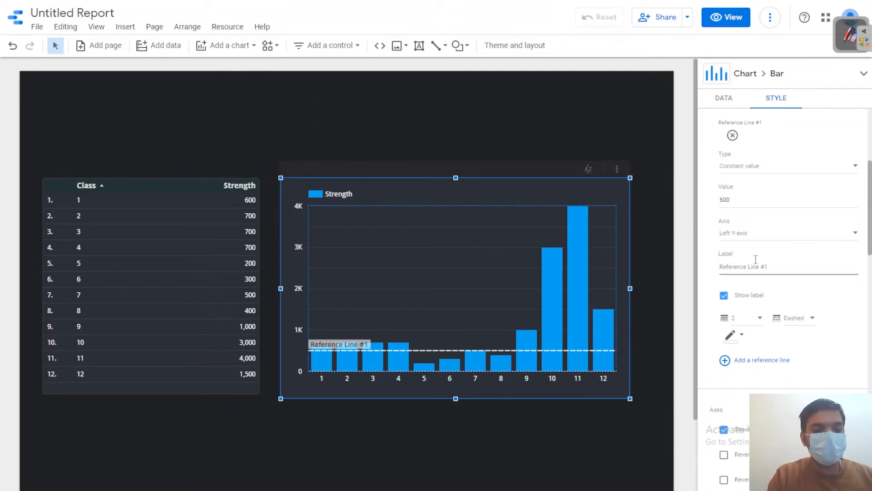
{"action": "key", "text": "ctrl+a"}
{"action": "type", "text": "Min"}
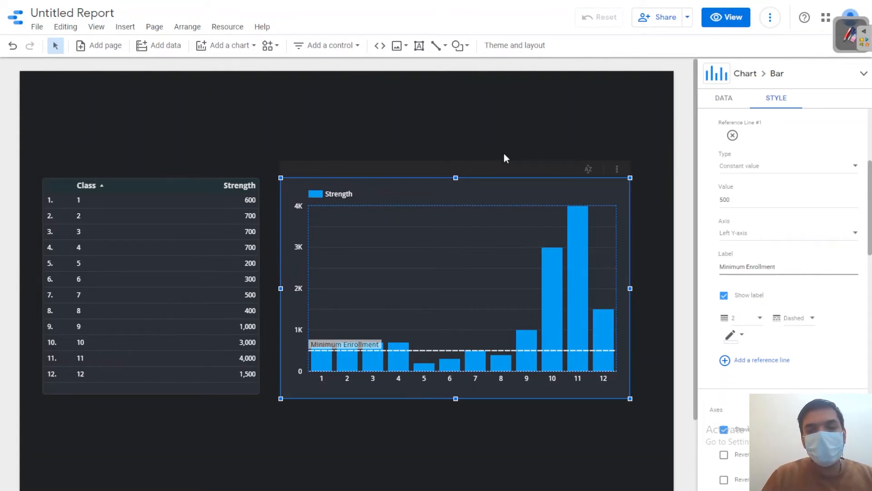
Hide the label of the Minimum Enrollment reference line on the column chart
{"action": "left_click", "coordinate": [558, 133]}
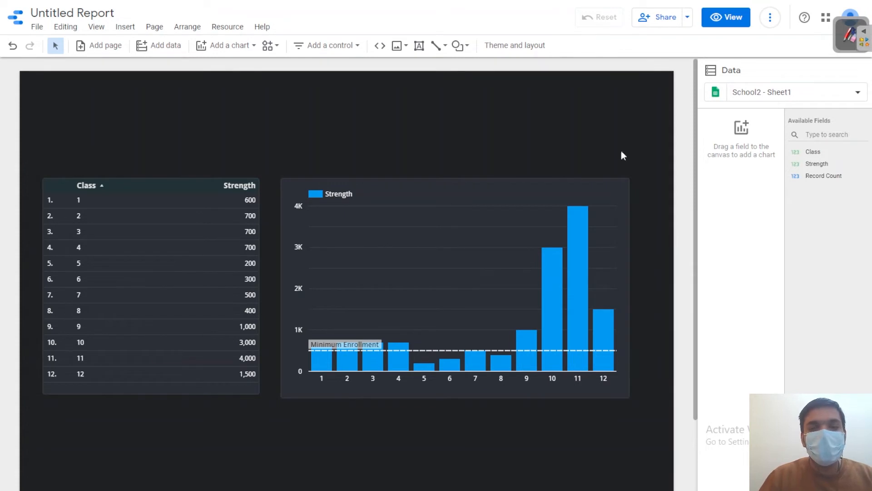
{"action": "left_click", "coordinate": [576, 210]}
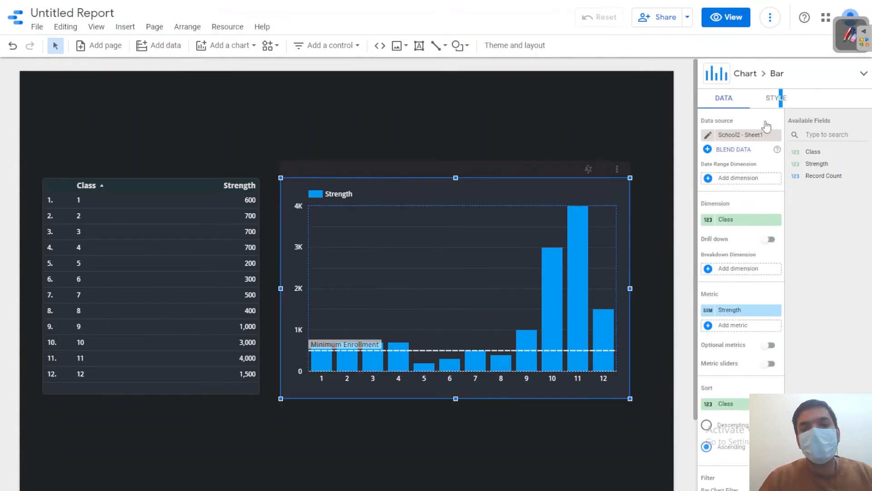
{"action": "left_click", "coordinate": [776, 98]}
{"action": "scroll", "coordinate": [789, 245], "scroll_direction": "down", "scroll_amount": 5}
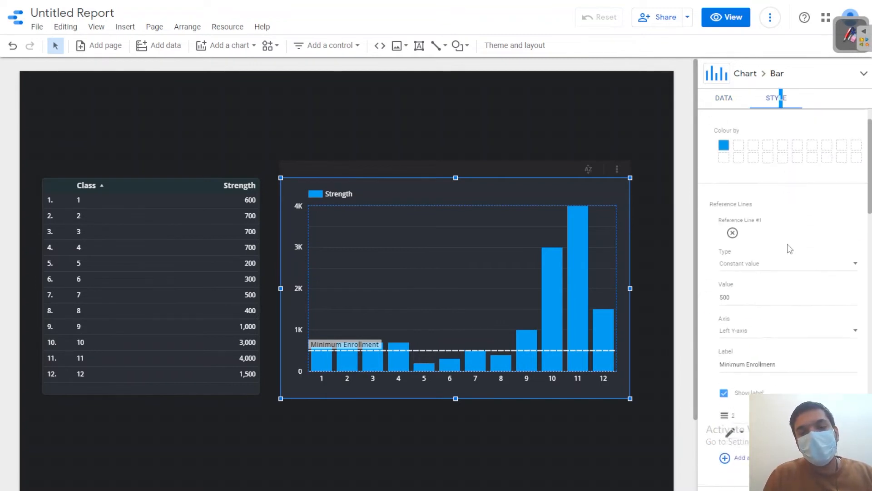
{"action": "scroll", "coordinate": [789, 248], "scroll_direction": "down", "scroll_amount": 2}
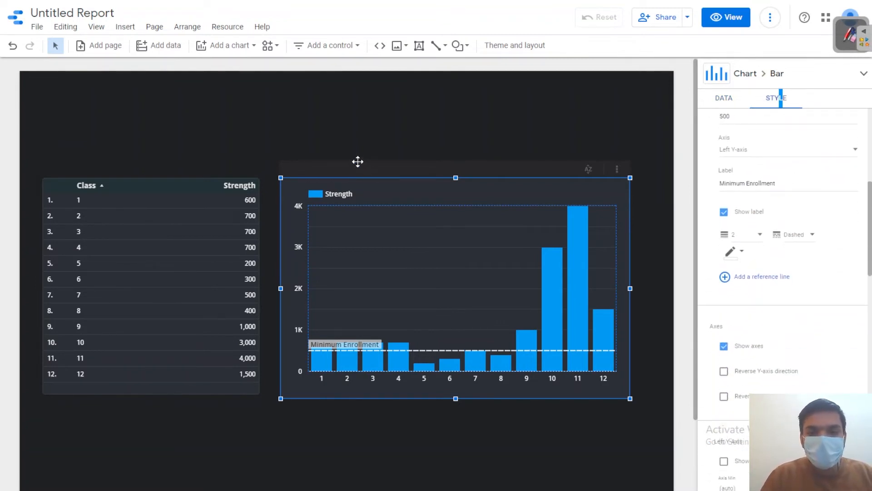
{"action": "left_click", "coordinate": [724, 212]}
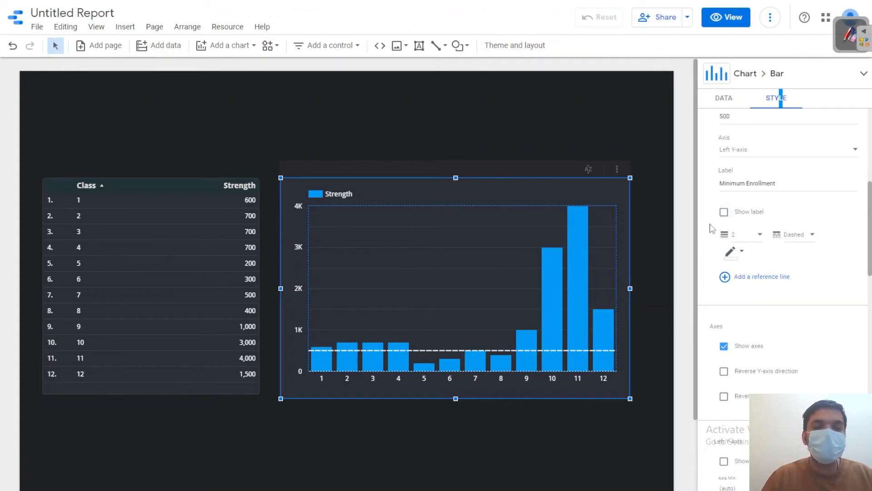
{"action": "left_click", "coordinate": [724, 212]}
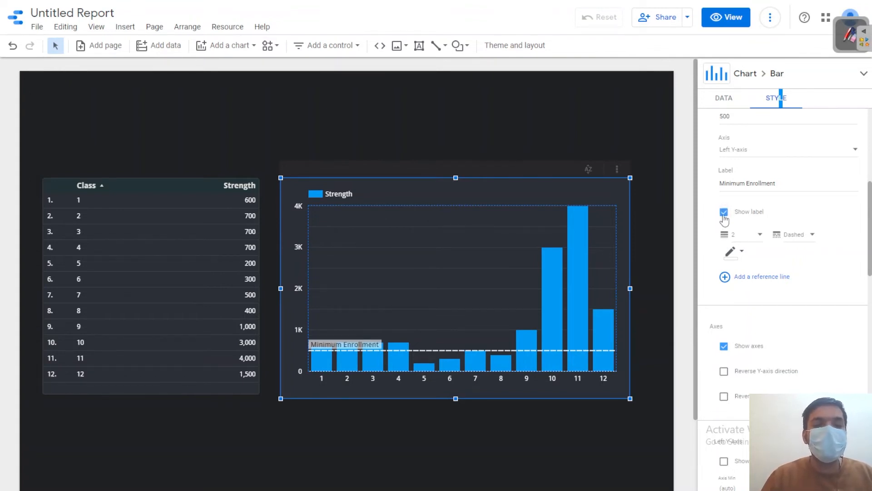
{"action": "mouse_move", "coordinate": [366, 344]}
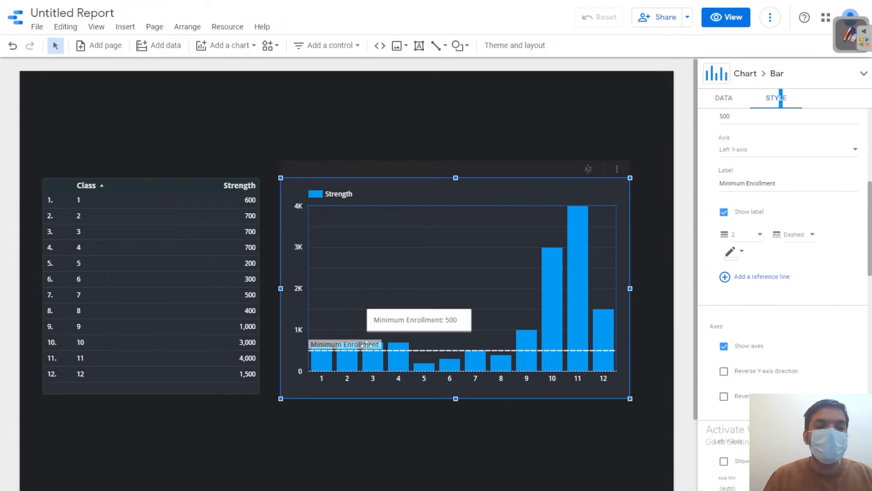
{"action": "left_click", "coordinate": [725, 213]}
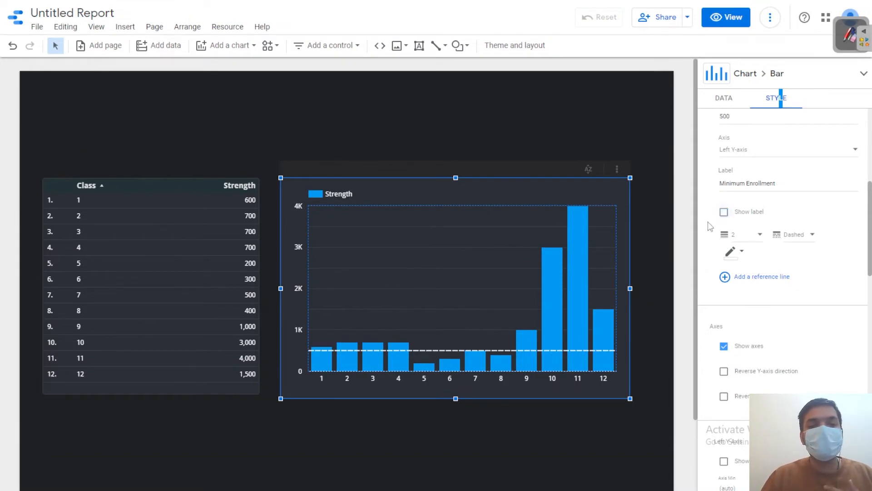
Try a line weight of 4 on the reference line, and settle on a weight of 1
{"action": "left_click", "coordinate": [761, 236]}
{"action": "left_click", "coordinate": [749, 234]}
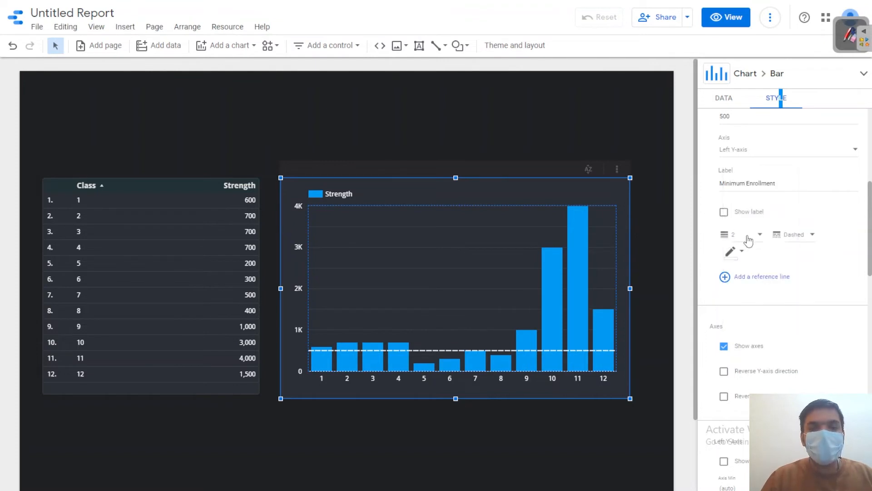
{"action": "left_click", "coordinate": [749, 241]}
{"action": "left_click", "coordinate": [741, 281]}
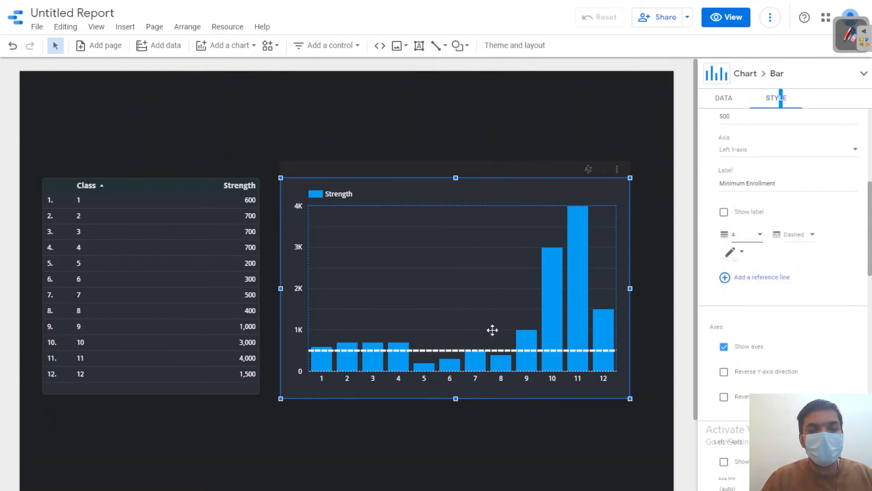
{"action": "left_click", "coordinate": [752, 235]}
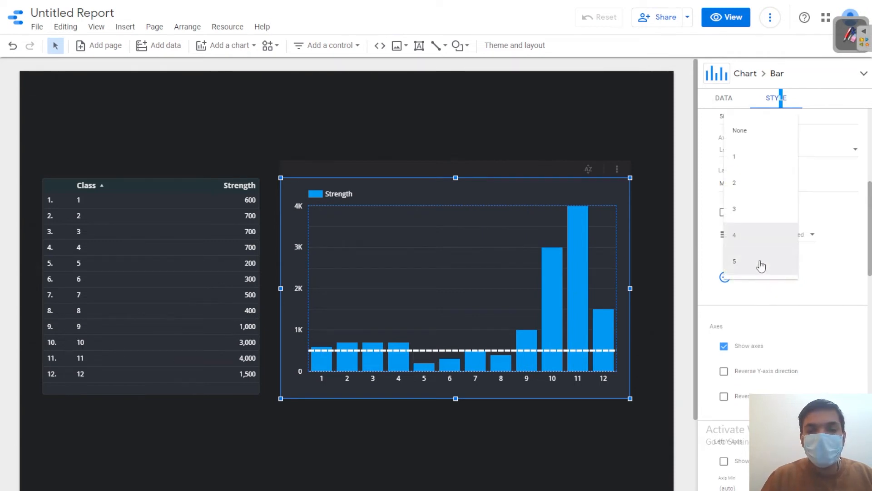
{"action": "left_click", "coordinate": [736, 159]}
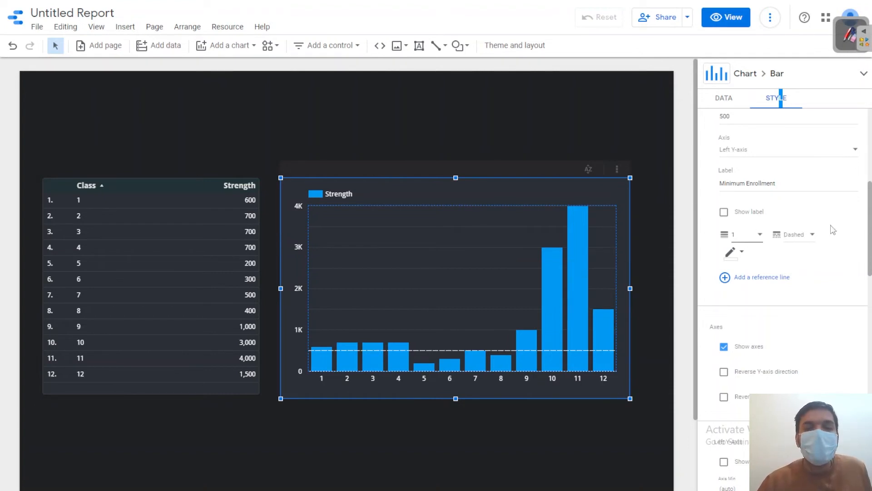
Try the solid and dotted styles on the reference line, and return it to dashed
{"action": "left_click", "coordinate": [798, 237]}
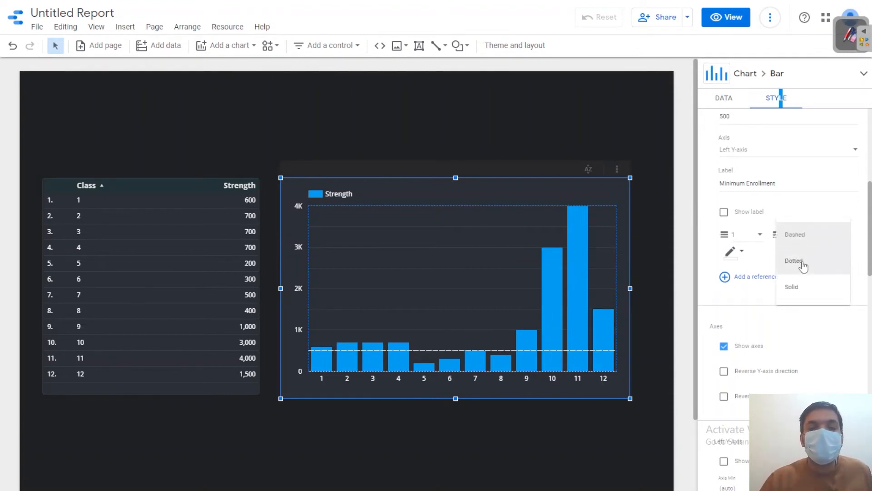
{"action": "left_click", "coordinate": [795, 287]}
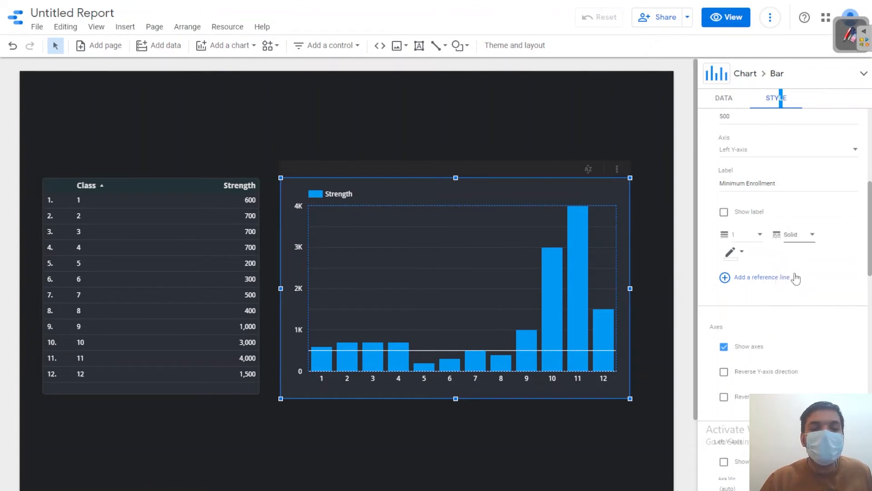
{"action": "left_click", "coordinate": [806, 237]}
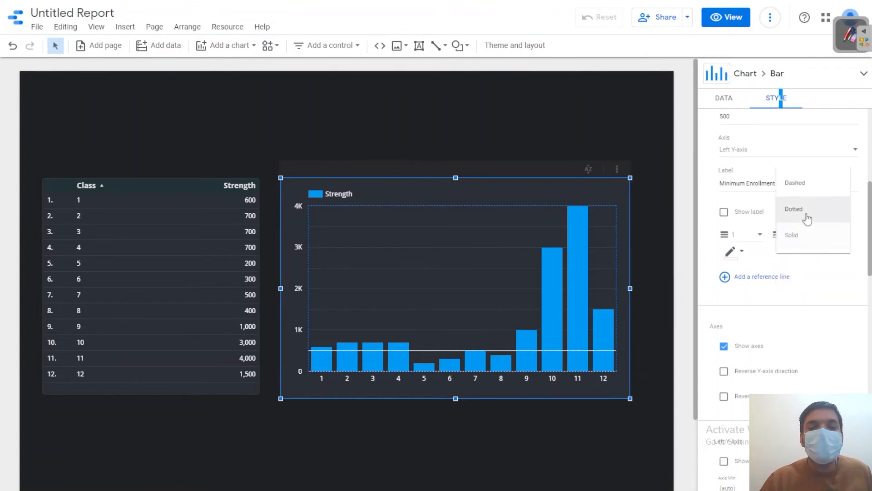
{"action": "left_click", "coordinate": [803, 213]}
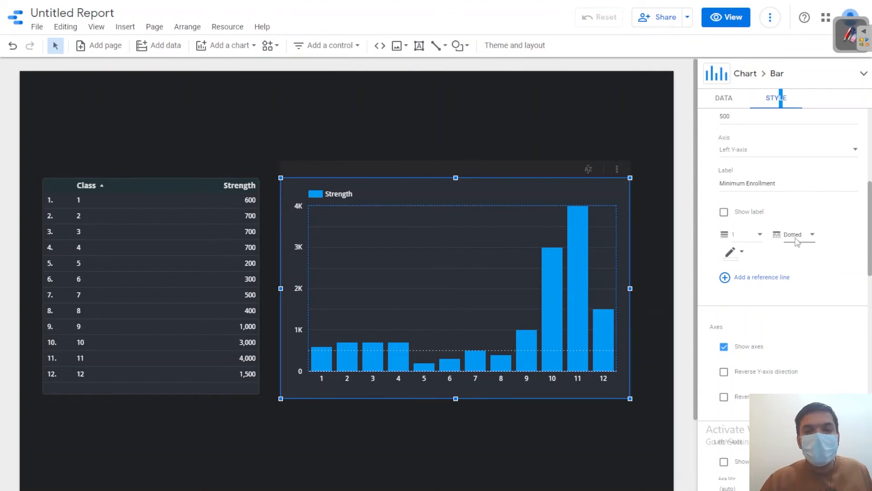
{"action": "left_click", "coordinate": [797, 237]}
{"action": "left_click", "coordinate": [799, 218]}
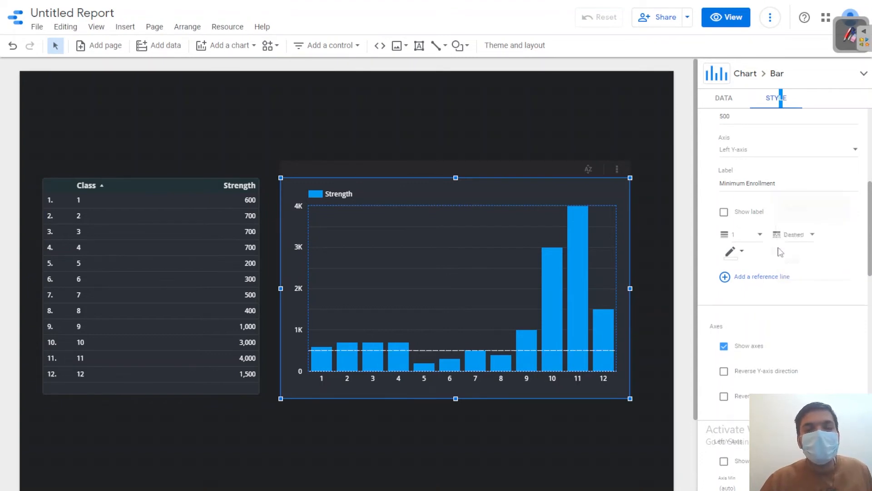
Try orange, pale pink, dark red and light red as the reference line's colour, and return it to white
{"action": "left_click", "coordinate": [733, 251]}
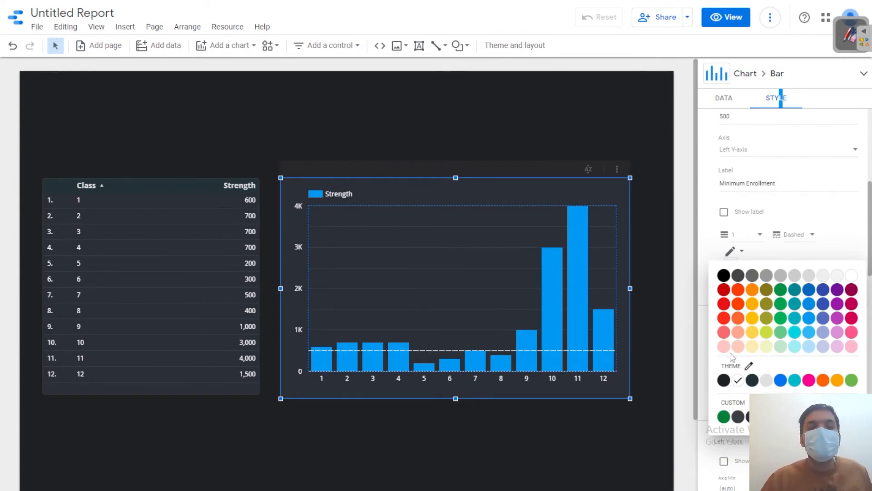
{"action": "left_click", "coordinate": [823, 381]}
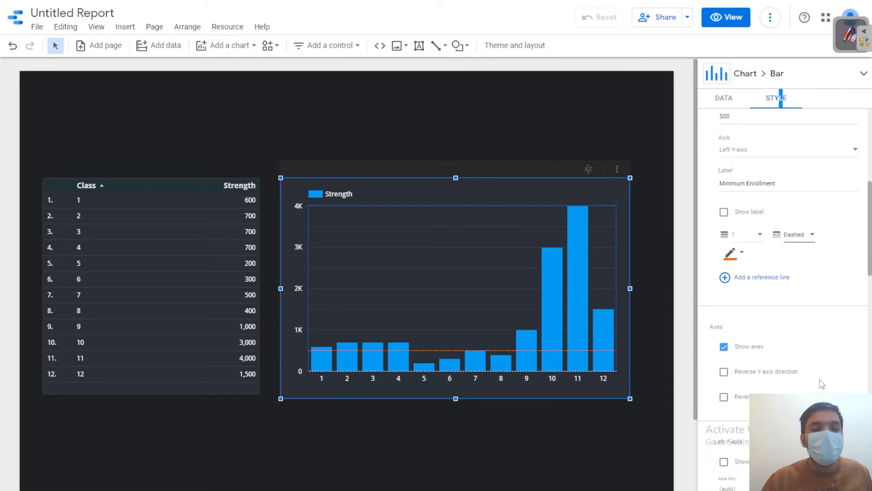
{"action": "left_click", "coordinate": [733, 258]}
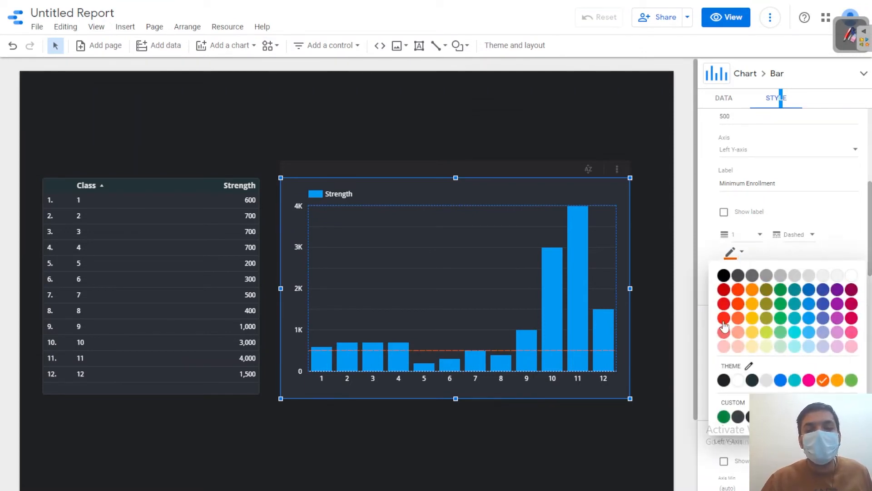
{"action": "left_click", "coordinate": [726, 347]}
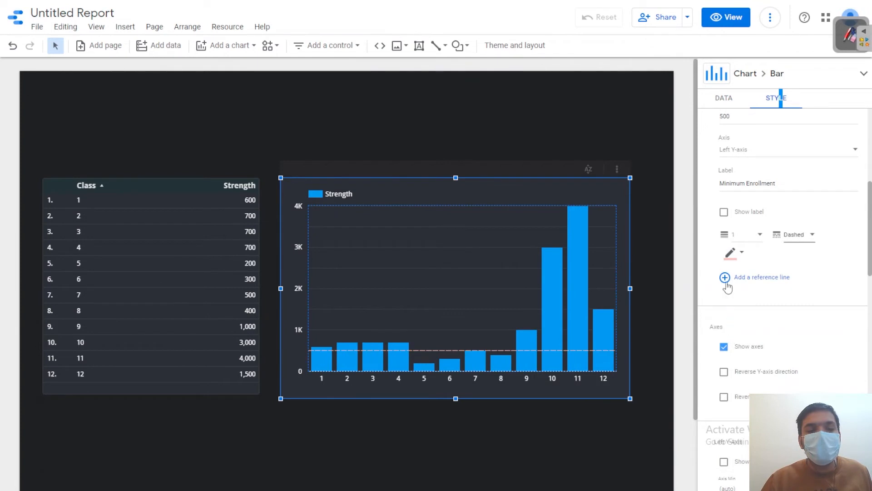
{"action": "left_click", "coordinate": [740, 252]}
{"action": "left_click", "coordinate": [724, 290]}
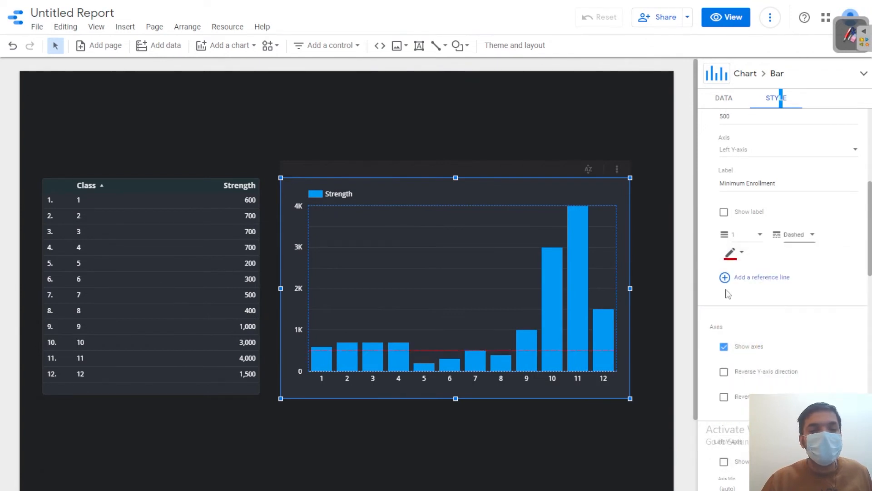
{"action": "left_click", "coordinate": [739, 252]}
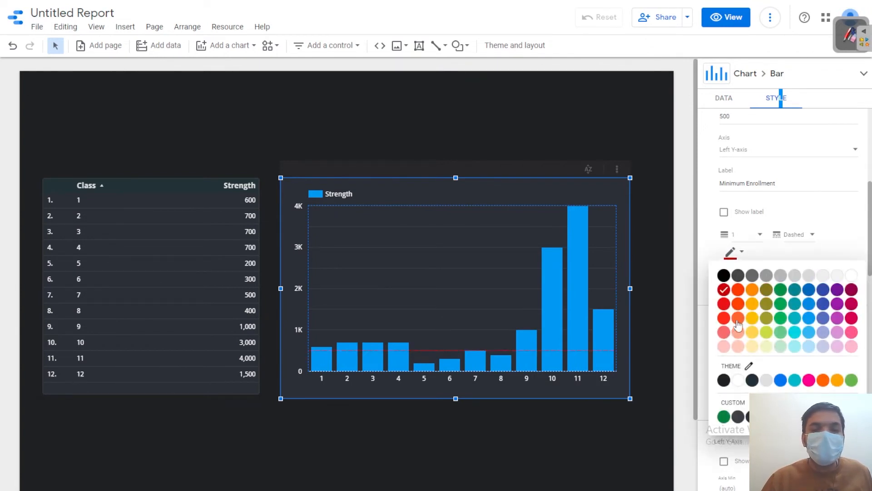
{"action": "left_click", "coordinate": [724, 333]}
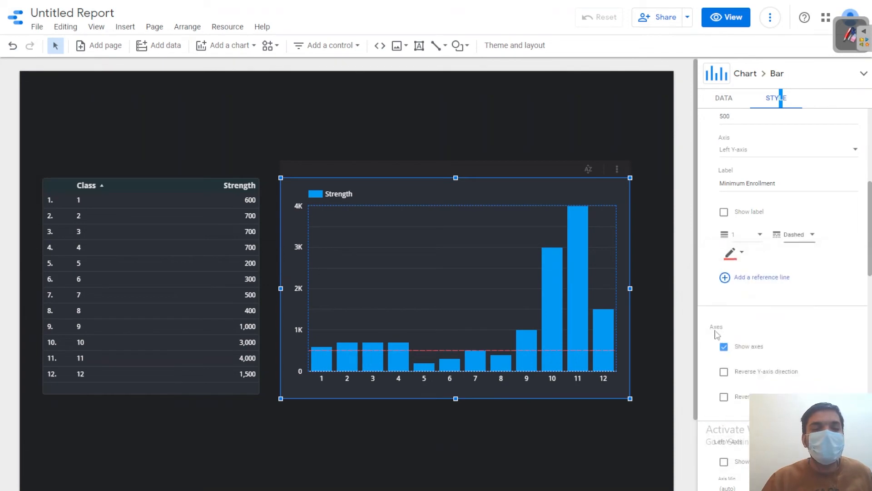
{"action": "left_click", "coordinate": [731, 253]}
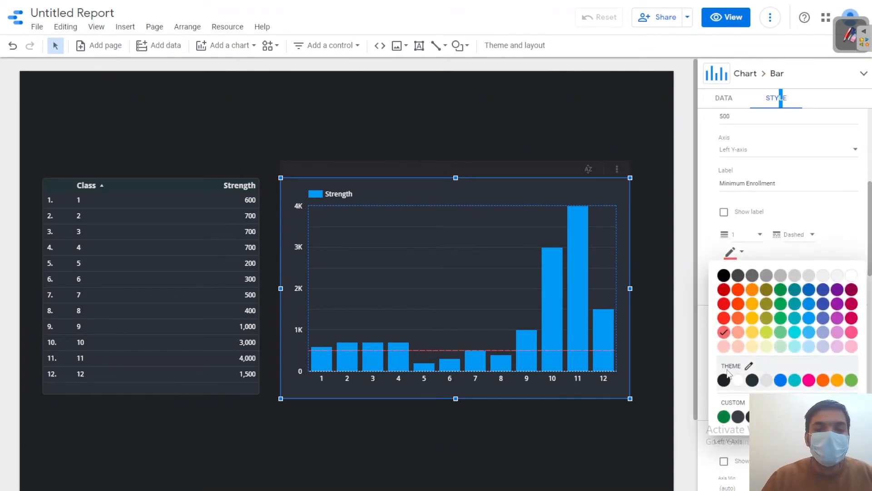
{"action": "left_click", "coordinate": [739, 380]}
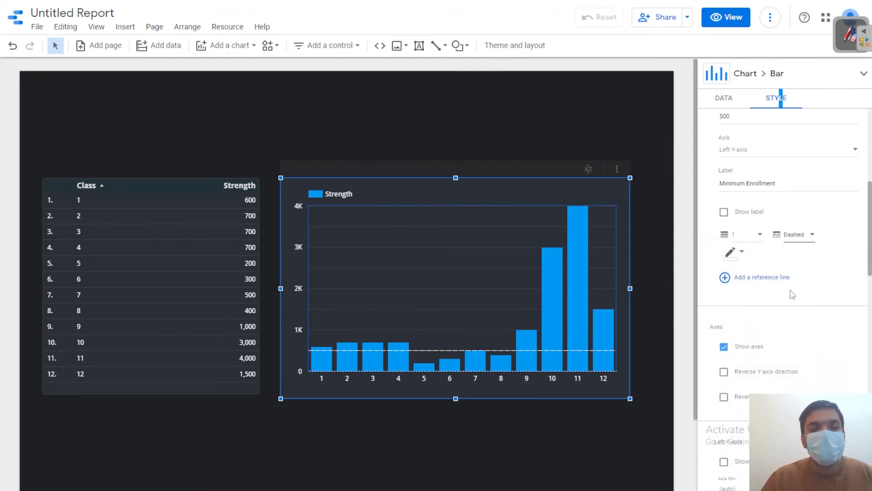
Review the chart's axes and reference line settings, showing the line's label once and hiding it again
{"action": "scroll", "coordinate": [800, 271], "scroll_direction": "down", "scroll_amount": 2}
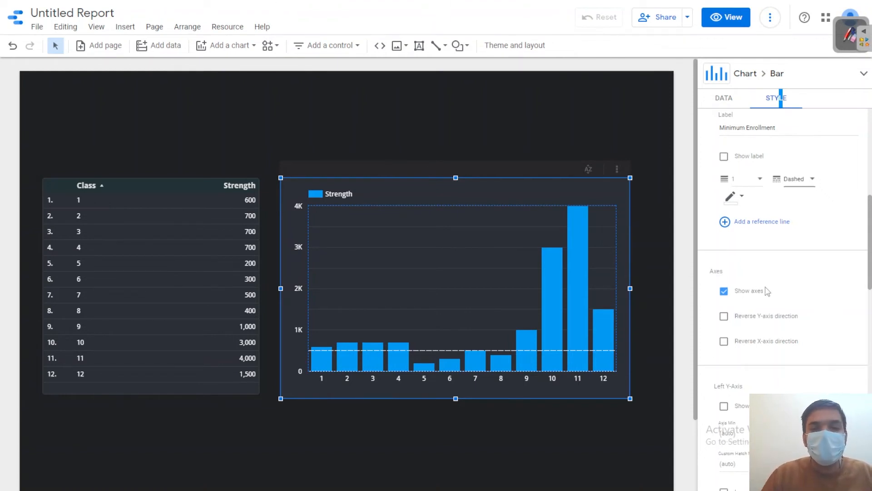
{"action": "scroll", "coordinate": [756, 286], "scroll_direction": "down", "scroll_amount": 3}
{"action": "scroll", "coordinate": [753, 265], "scroll_direction": "down", "scroll_amount": 1}
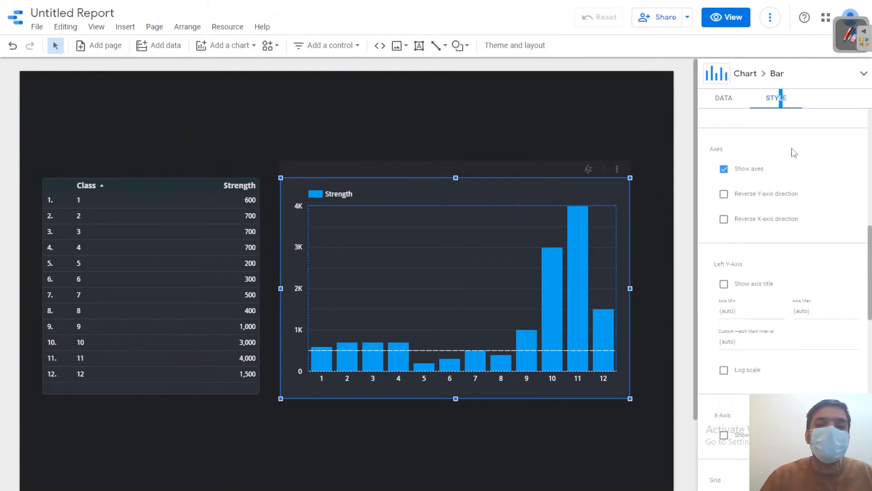
{"action": "scroll", "coordinate": [801, 131], "scroll_direction": "up", "scroll_amount": 8}
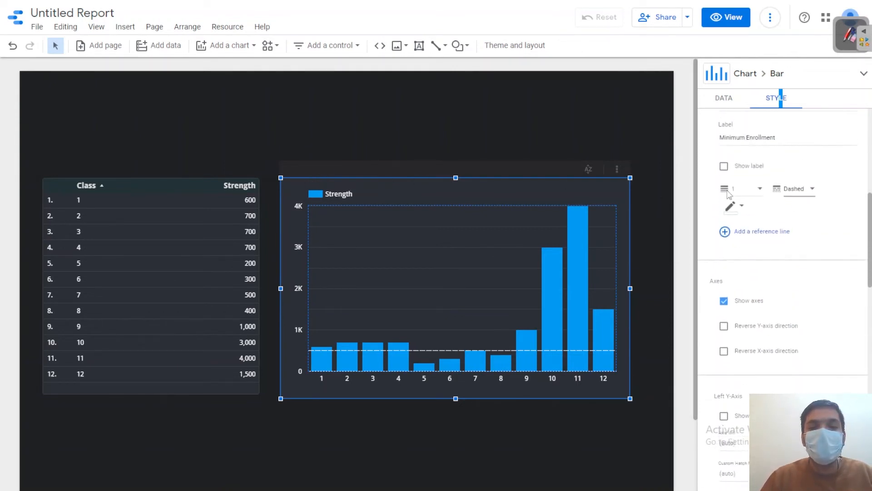
{"action": "scroll", "coordinate": [744, 222], "scroll_direction": "up", "scroll_amount": 3}
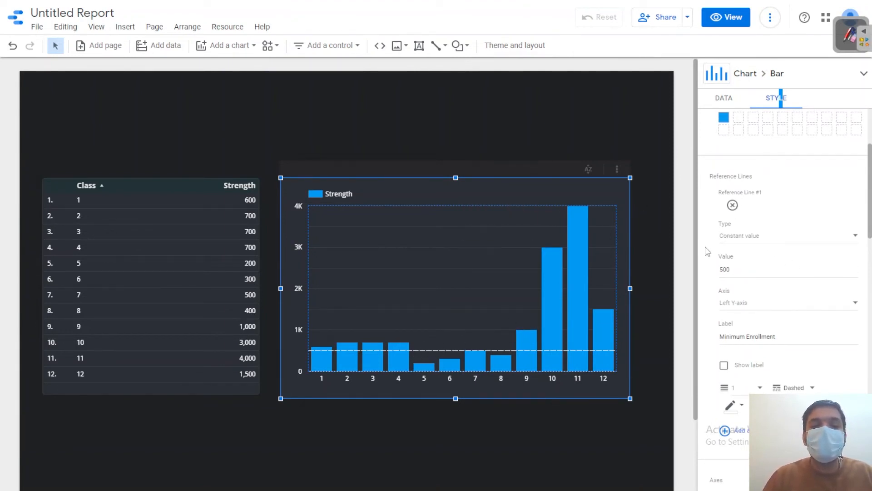
{"action": "scroll", "coordinate": [744, 282], "scroll_direction": "down", "scroll_amount": 6}
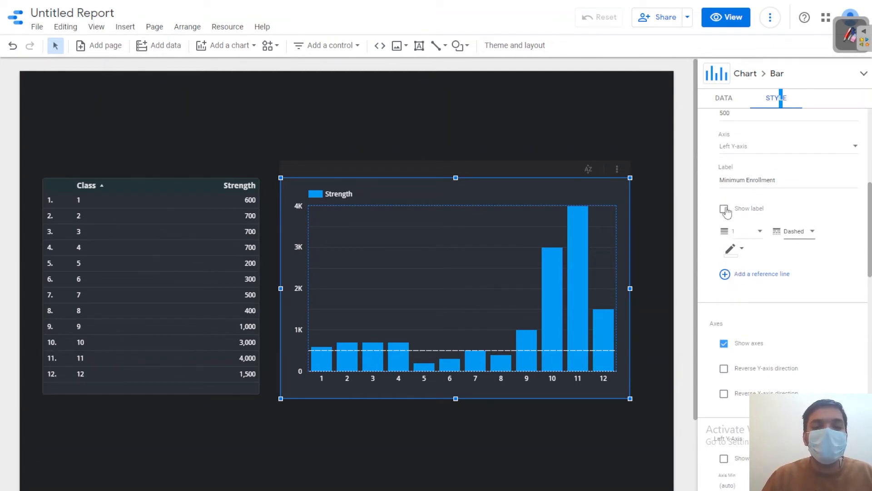
{"action": "left_click", "coordinate": [725, 210]}
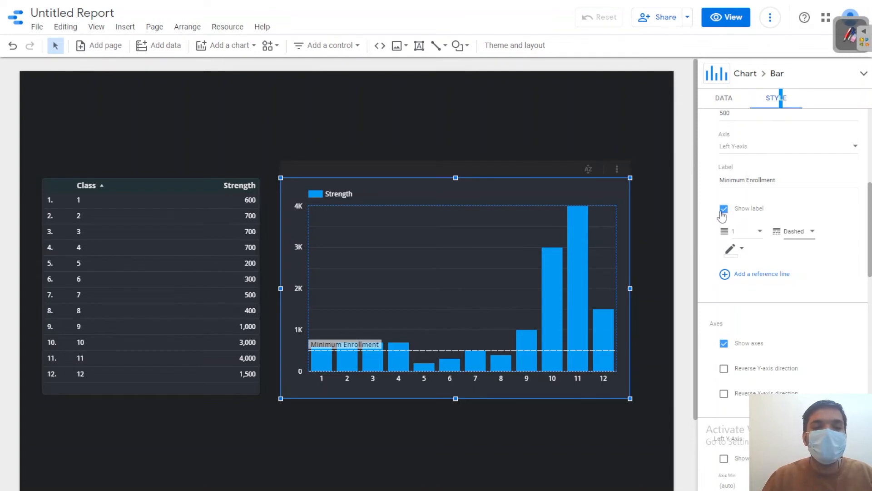
{"action": "left_click", "coordinate": [724, 211]}
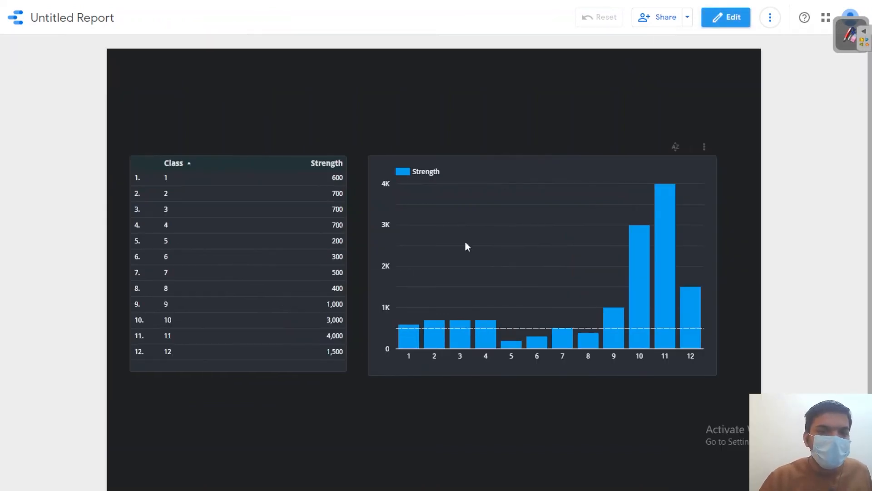
Preview the report in view mode and inspect the tooltips of the reference line and the Class 4 column
{"action": "mouse_move", "coordinate": [397, 330]}
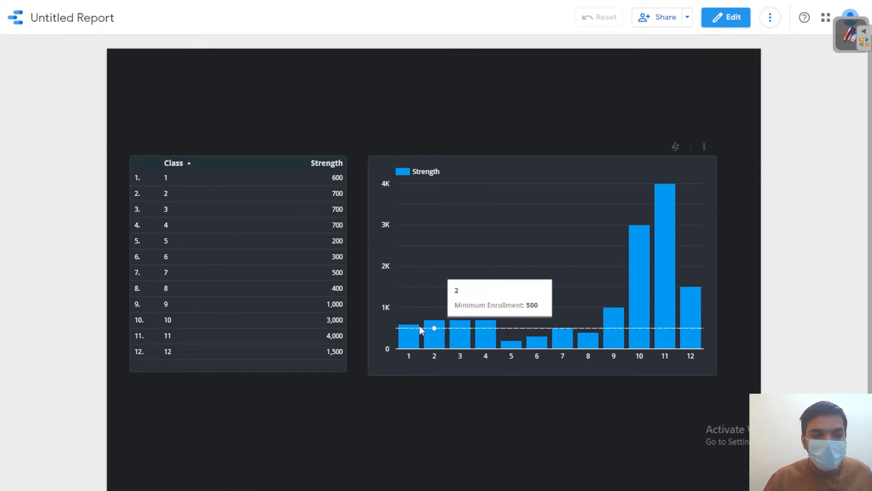
{"action": "mouse_move", "coordinate": [474, 347]}
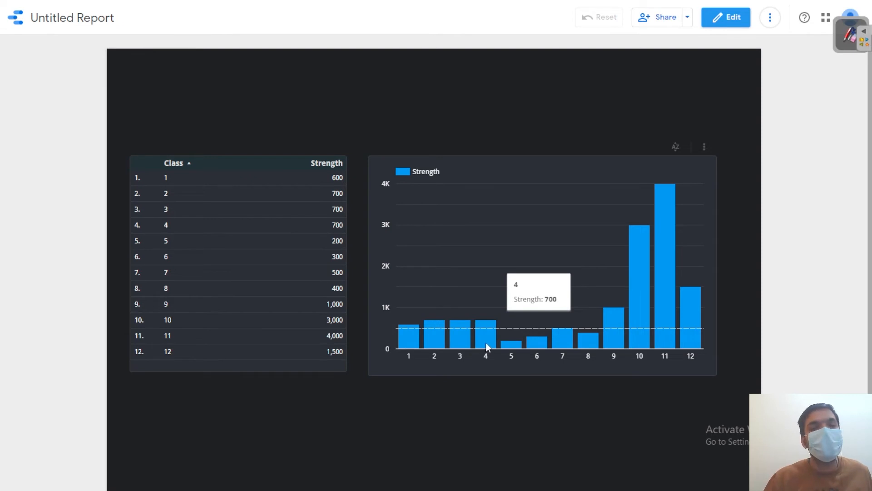
Inspect the Minimum Enrollment reference line's tooltips above Classes 6 and 8
{"action": "mouse_move", "coordinate": [556, 346]}
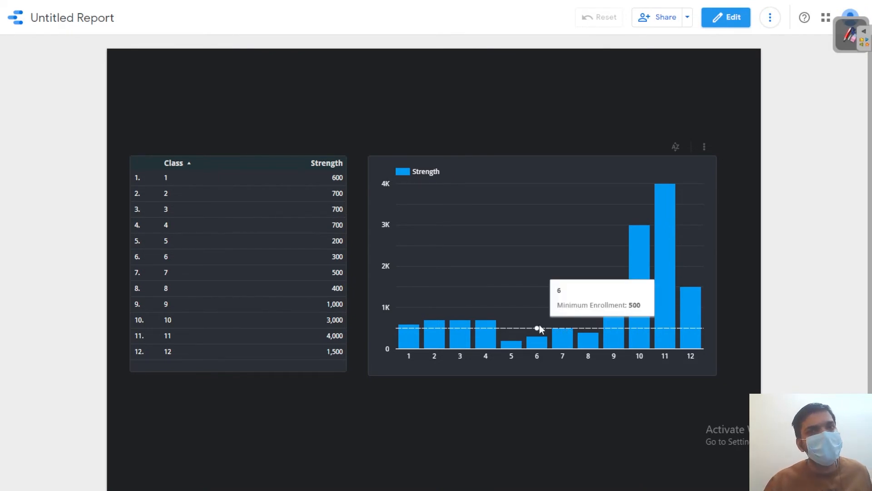
{"action": "mouse_move", "coordinate": [591, 346]}
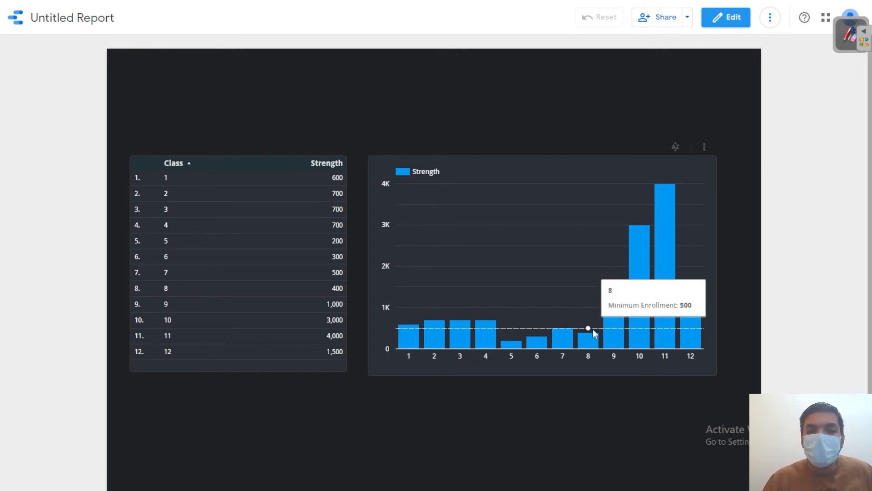
{"action": "mouse_move", "coordinate": [636, 344]}
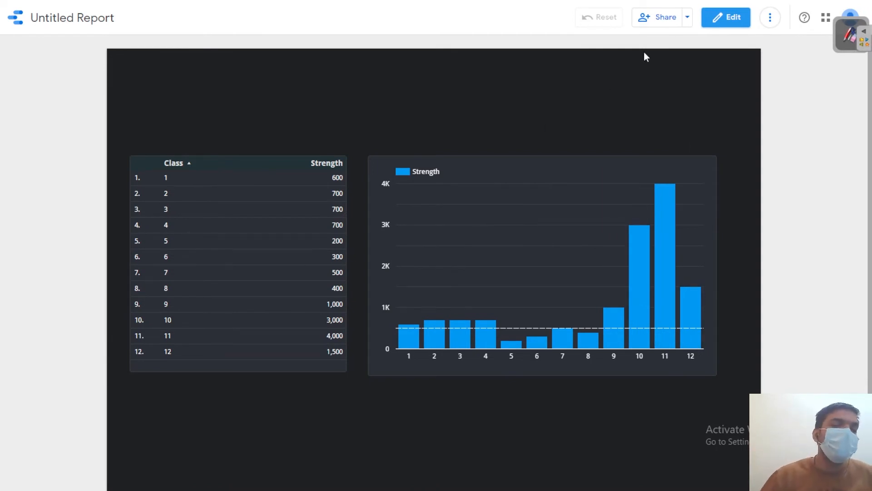
Return the report to edit mode and add a second reference line to the Strength column chart
{"action": "left_click", "coordinate": [708, 28]}
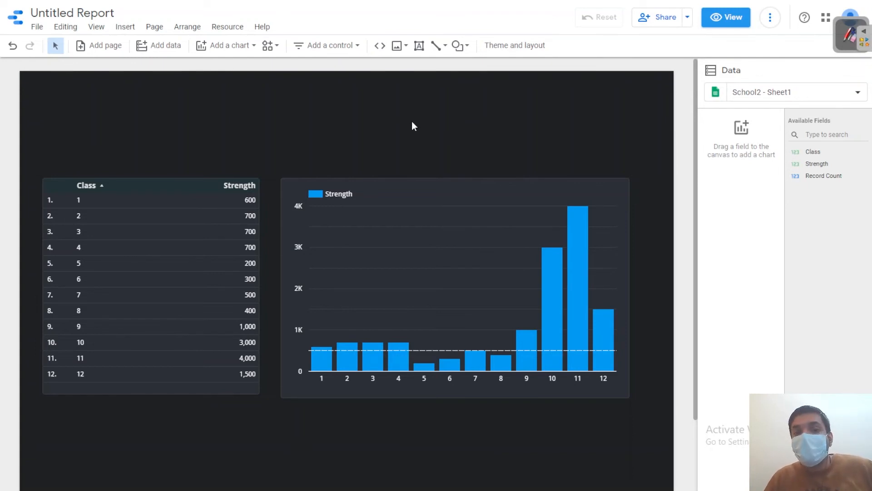
{"action": "left_click", "coordinate": [379, 326]}
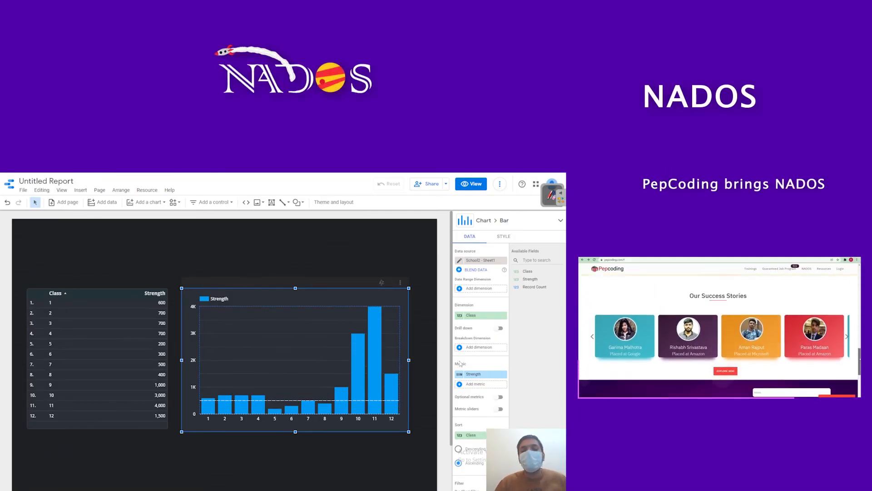
{"action": "left_click", "coordinate": [504, 236]}
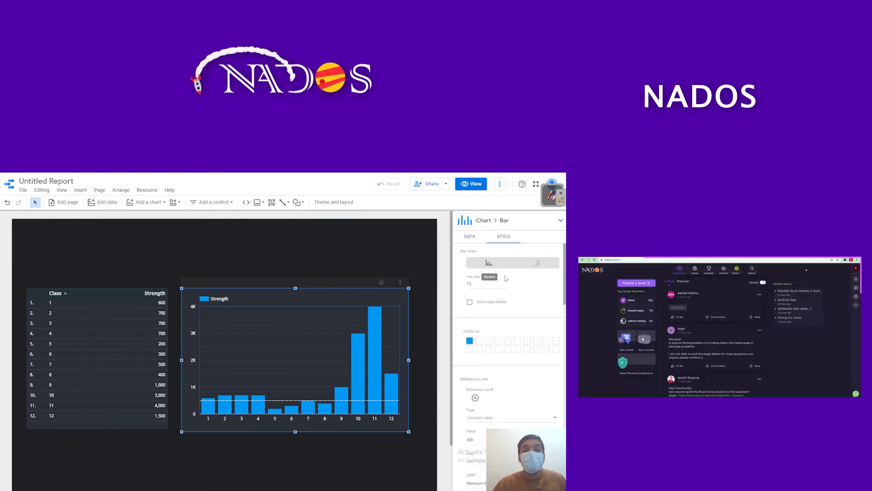
{"action": "scroll", "coordinate": [488, 339], "scroll_direction": "down", "scroll_amount": 2}
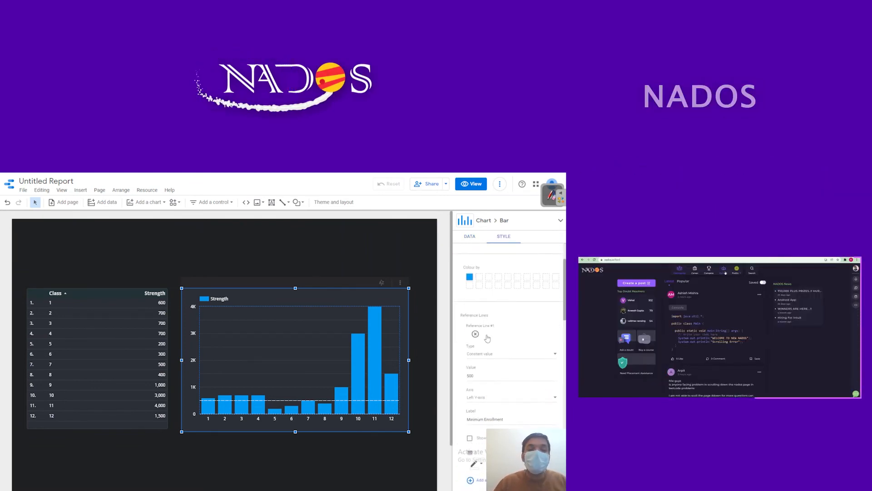
{"action": "scroll", "coordinate": [488, 339], "scroll_direction": "down", "scroll_amount": 2}
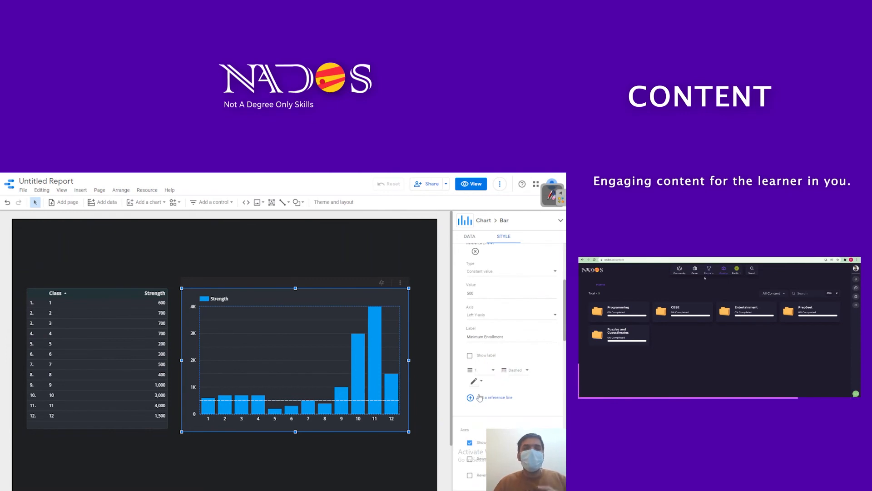
{"action": "left_click", "coordinate": [480, 398]}
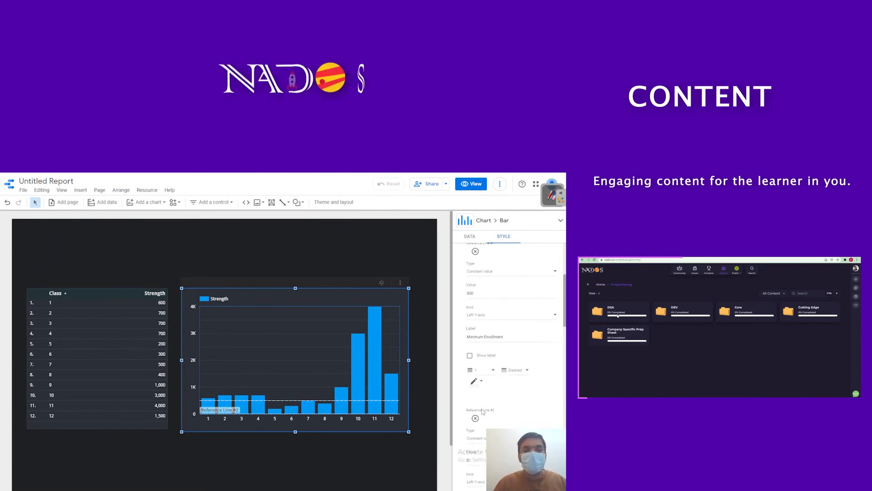
Set the second reference line's constant value to 1000 and its label to "Good Admission"
{"action": "scroll", "coordinate": [491, 401], "scroll_direction": "down", "scroll_amount": 3}
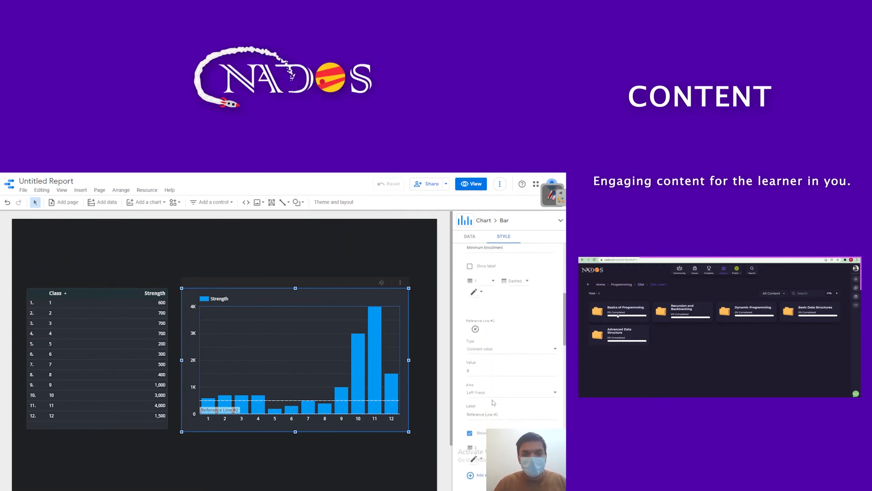
{"action": "scroll", "coordinate": [493, 401], "scroll_direction": "down", "scroll_amount": 1}
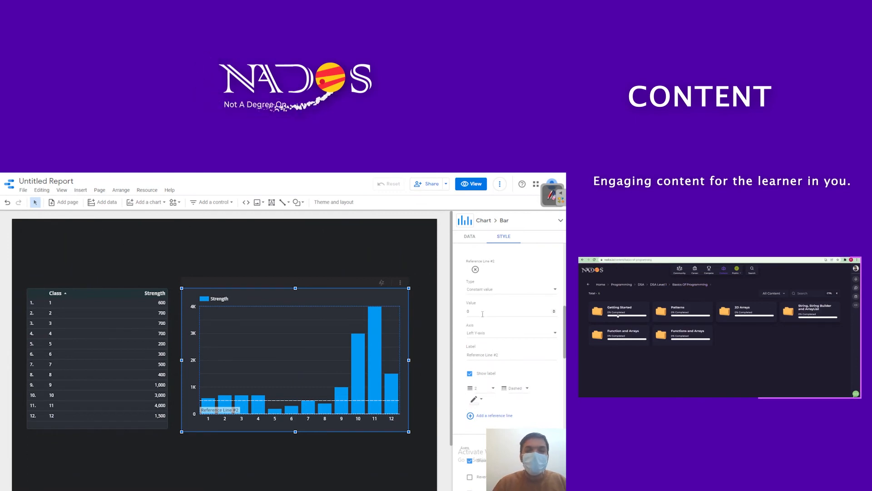
{"action": "left_click", "coordinate": [482, 312]}
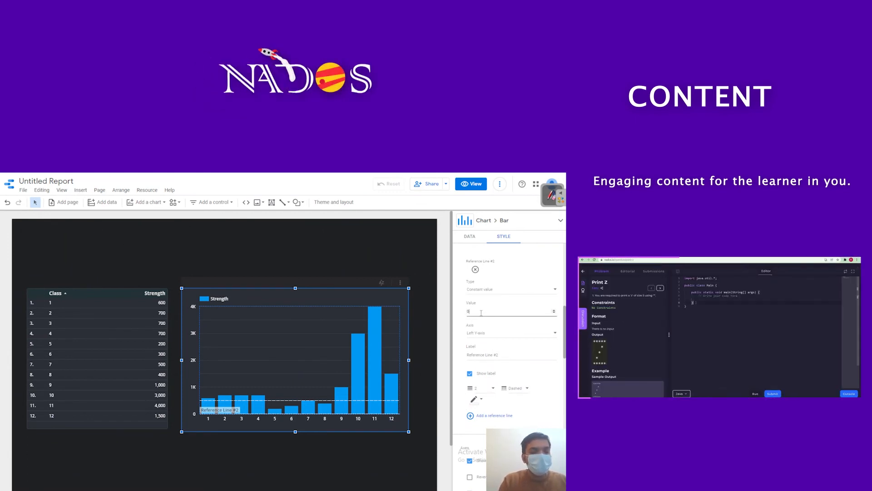
{"action": "key", "text": "BackSpace"}
{"action": "type", "text": "1000"}
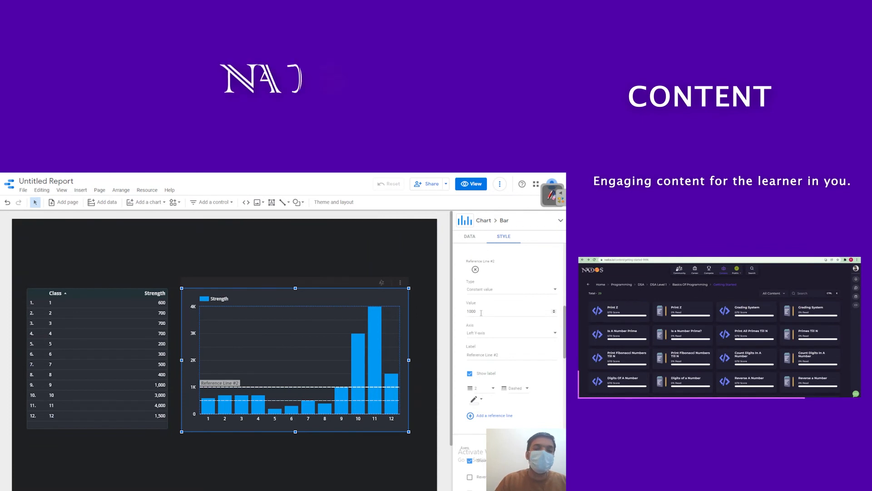
{"action": "left_click", "coordinate": [480, 355]}
{"action": "type", "text": "G"}
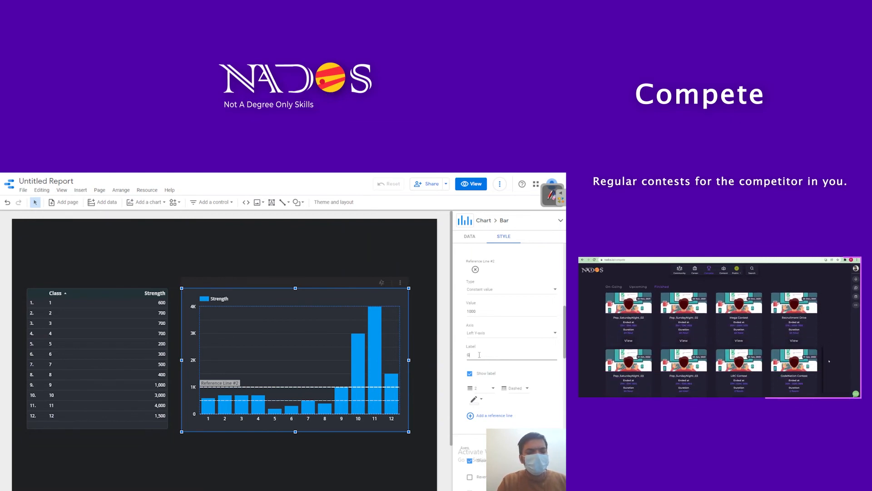
{"action": "type", "text": "ood Admission"}
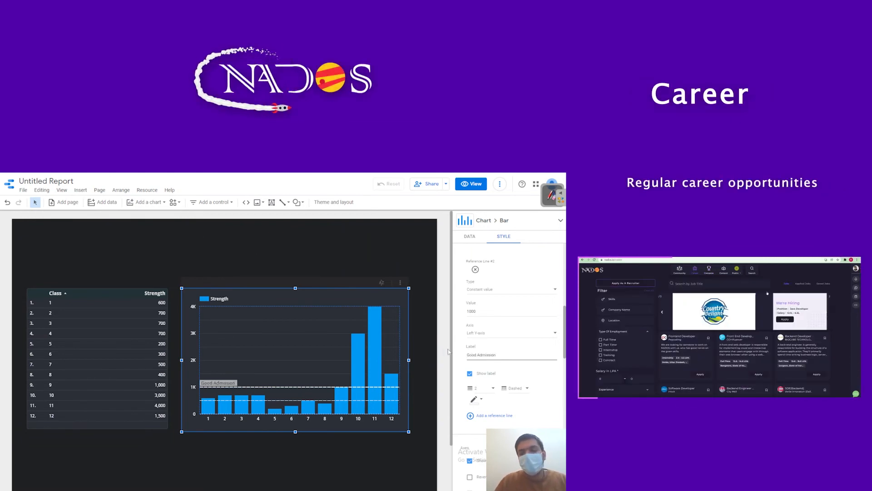
Colour the Good Admission reference line with the theme's green
{"action": "left_click", "coordinate": [482, 388]}
{"action": "left_click", "coordinate": [483, 389]}
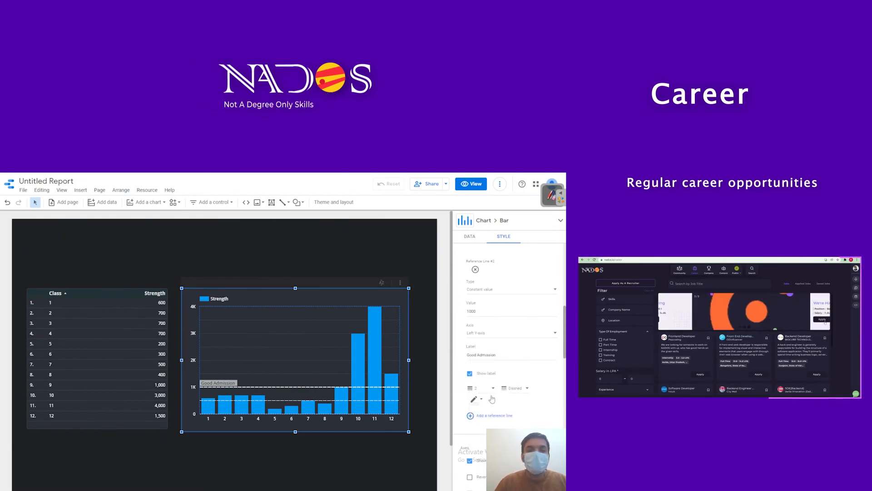
{"action": "left_click", "coordinate": [476, 399]}
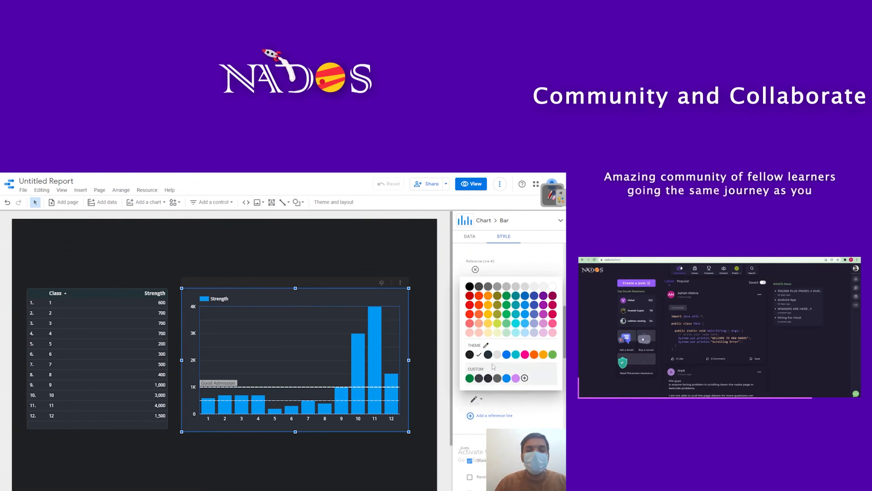
{"action": "left_click", "coordinate": [552, 354]}
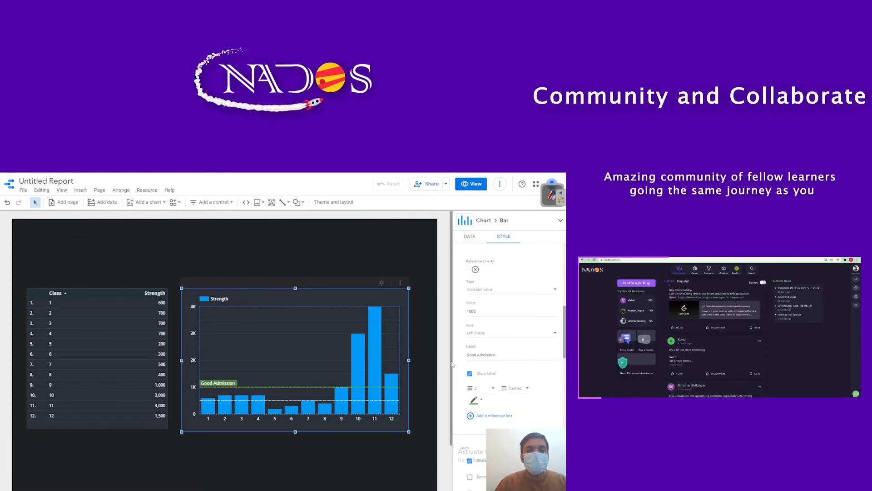
{"action": "scroll", "coordinate": [461, 375], "scroll_direction": "down", "scroll_amount": 2}
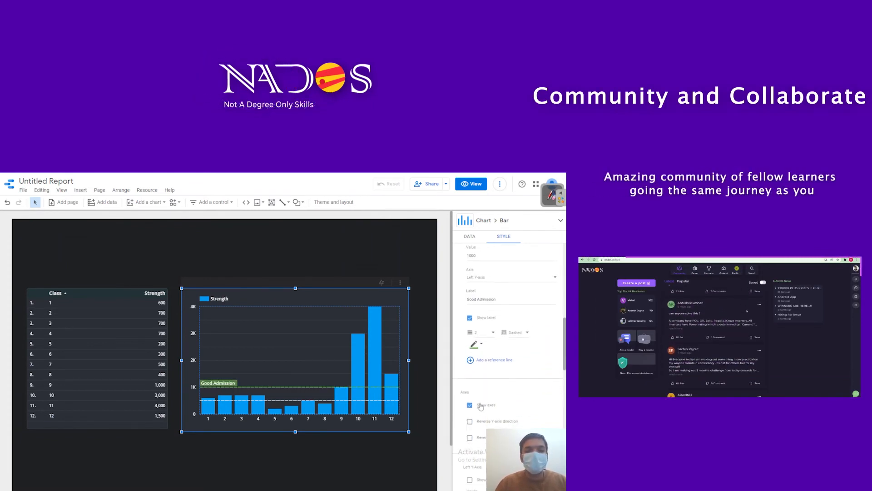
{"action": "scroll", "coordinate": [503, 400], "scroll_direction": "down", "scroll_amount": 1}
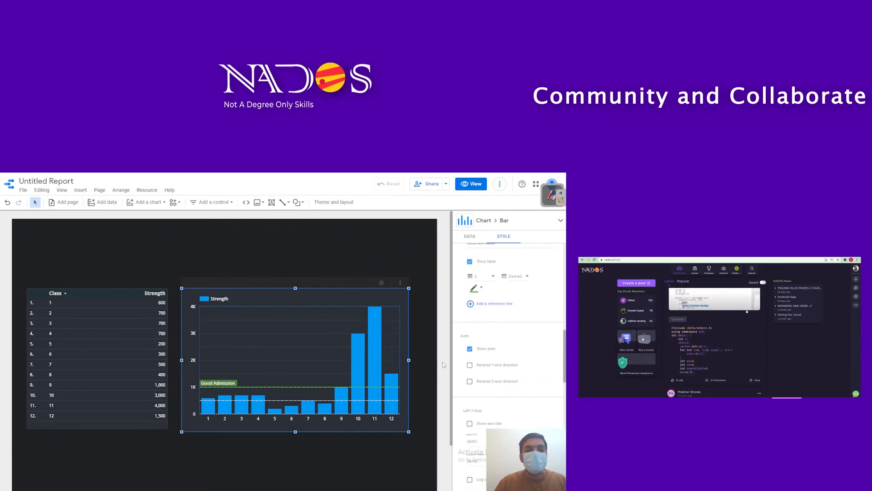
{"action": "scroll", "coordinate": [698, 287], "scroll_direction": "up", "scroll_amount": 1}
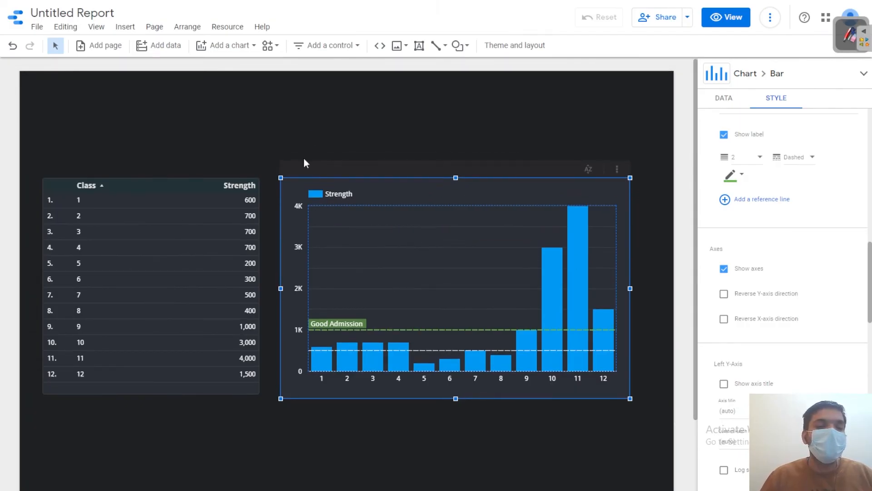
Show the report in view mode and handwrite an underlined "Downtime" above the column chart with the annotation pen
{"action": "left_click", "coordinate": [726, 17]}
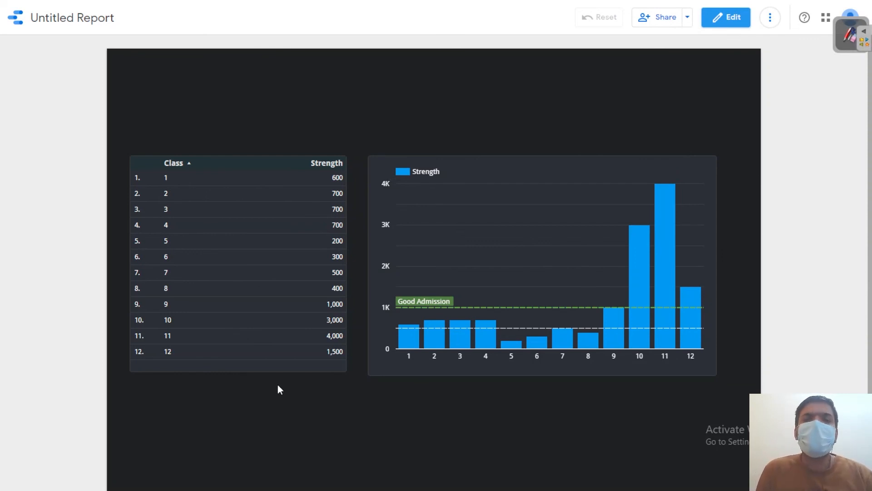
{"action": "left_click", "coordinate": [847, 47]}
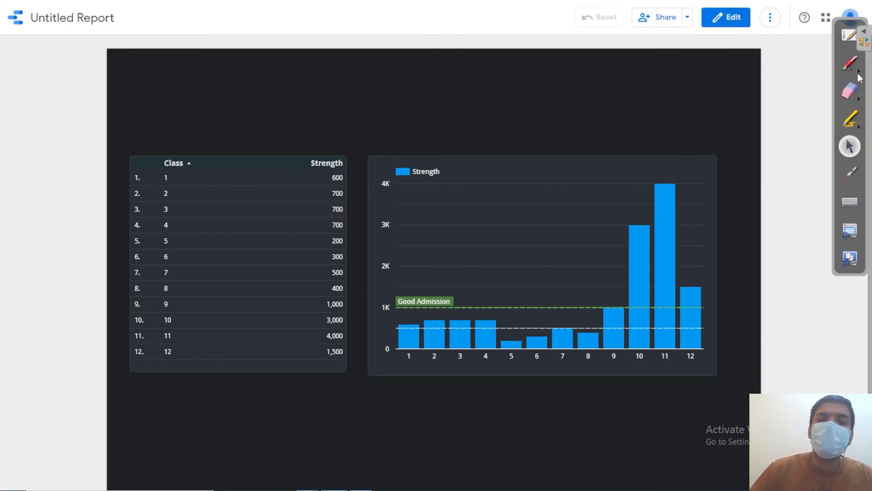
{"action": "left_click", "coordinate": [851, 65]}
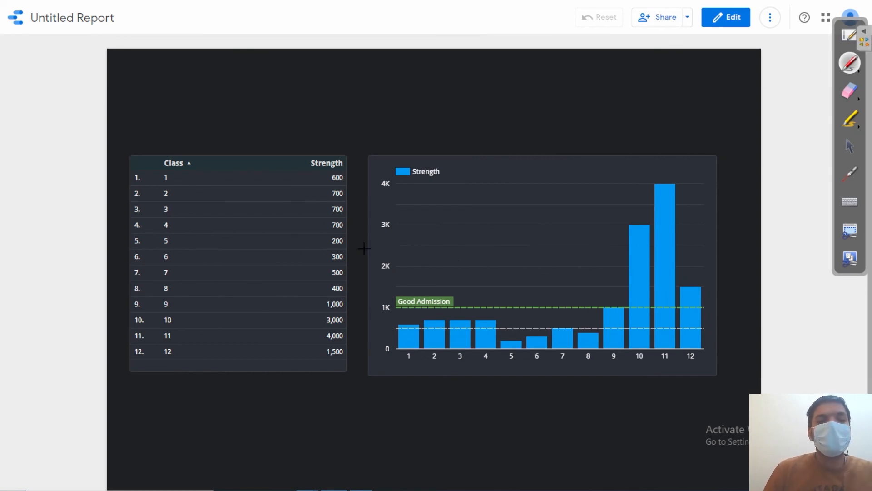
{"action": "mouse_move", "coordinate": [494, 125]}
{"action": "left_mouse_down"}
{"action": "mouse_move", "coordinate": [497, 146]}
{"action": "mouse_move", "coordinate": [586, 136]}
{"action": "mouse_move", "coordinate": [632, 148]}
{"action": "left_mouse_up"}
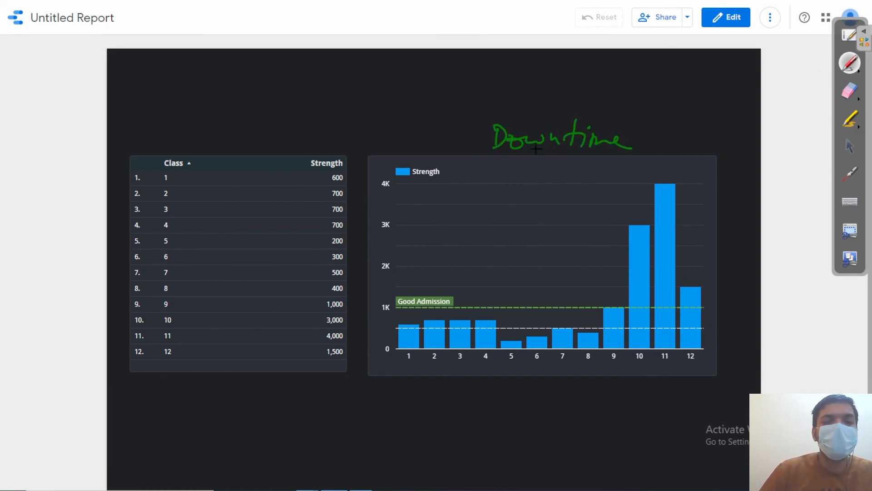
{"action": "left_click_drag", "start_coordinate": [495, 160], "coordinate": [652, 158]}
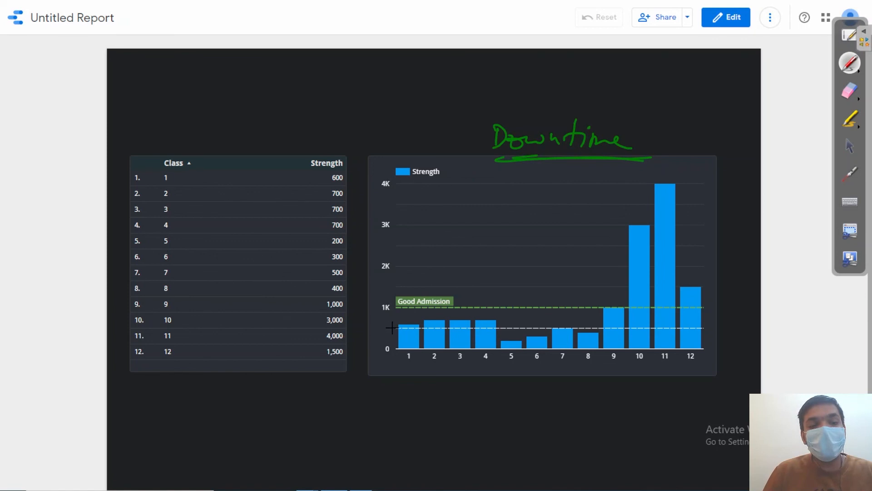
Handwrite notes beside the two reference lines and circle the Class 5 to 8 and Class 10 to 12 columns with the pen
{"action": "mouse_move", "coordinate": [388, 326]}
{"action": "left_mouse_down"}
{"action": "mouse_move", "coordinate": [399, 321]}
{"action": "mouse_move", "coordinate": [379, 324]}
{"action": "mouse_move", "coordinate": [392, 313]}
{"action": "mouse_move", "coordinate": [398, 328]}
{"action": "left_mouse_up"}
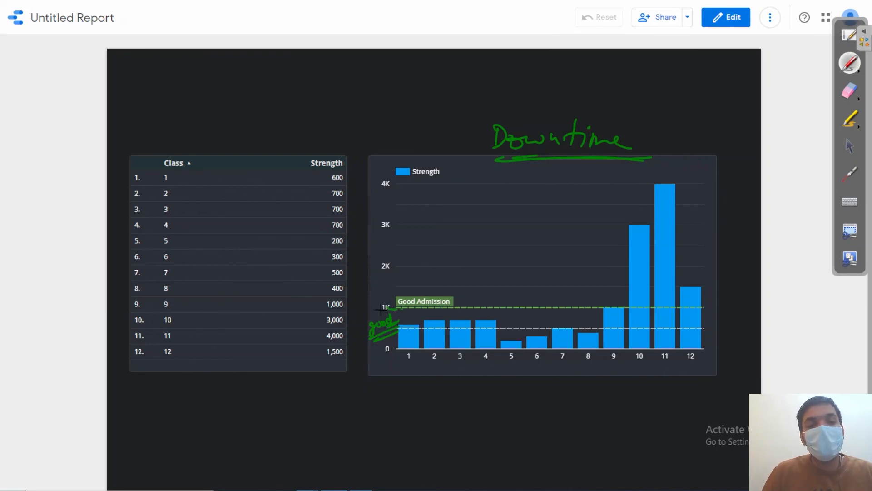
{"action": "mouse_move", "coordinate": [384, 309]}
{"action": "left_mouse_down"}
{"action": "mouse_move", "coordinate": [395, 305]}
{"action": "mouse_move", "coordinate": [373, 298]}
{"action": "mouse_move", "coordinate": [381, 293]}
{"action": "mouse_move", "coordinate": [398, 304]}
{"action": "mouse_move", "coordinate": [420, 286]}
{"action": "mouse_move", "coordinate": [460, 284]}
{"action": "mouse_move", "coordinate": [430, 284]}
{"action": "left_mouse_up"}
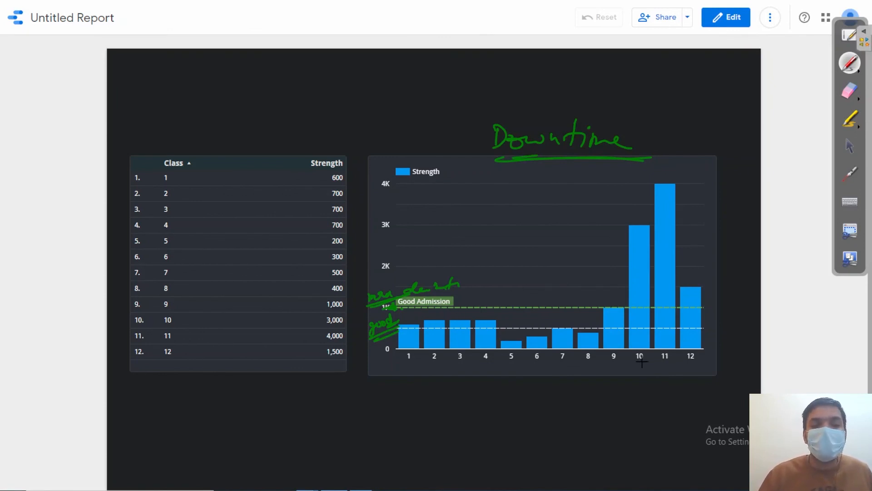
{"action": "left_click_drag", "start_coordinate": [638, 337], "coordinate": [658, 349]}
{"action": "mouse_move", "coordinate": [681, 162]}
{"action": "left_mouse_down"}
{"action": "mouse_move", "coordinate": [726, 189]}
{"action": "mouse_move", "coordinate": [663, 303]}
{"action": "mouse_move", "coordinate": [668, 162]}
{"action": "left_mouse_up"}
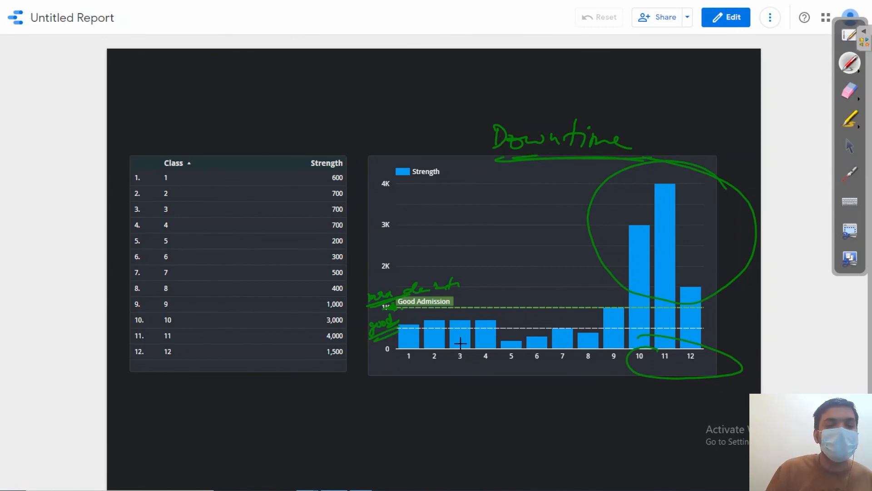
{"action": "left_click_drag", "start_coordinate": [503, 372], "coordinate": [554, 373]}
{"action": "left_click_drag", "start_coordinate": [556, 364], "coordinate": [604, 356]}
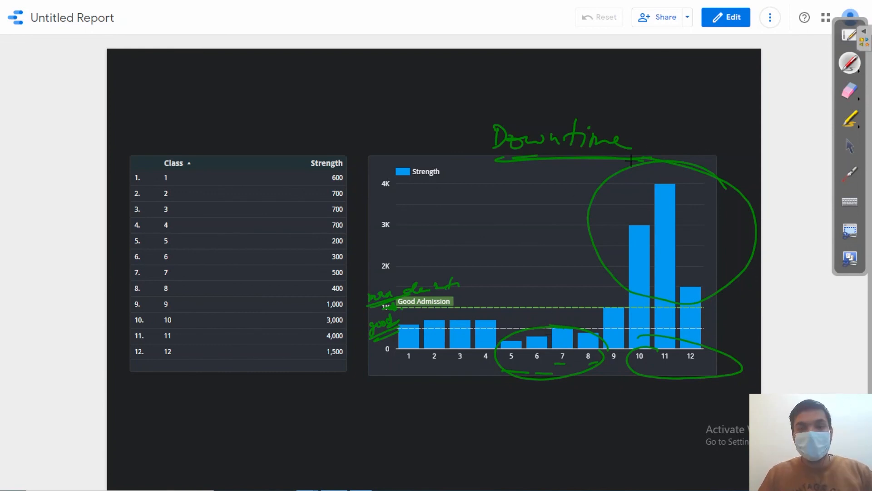
Erase all pen annotations from the report and return to the normal selection cursor
{"action": "left_click", "coordinate": [849, 146]}
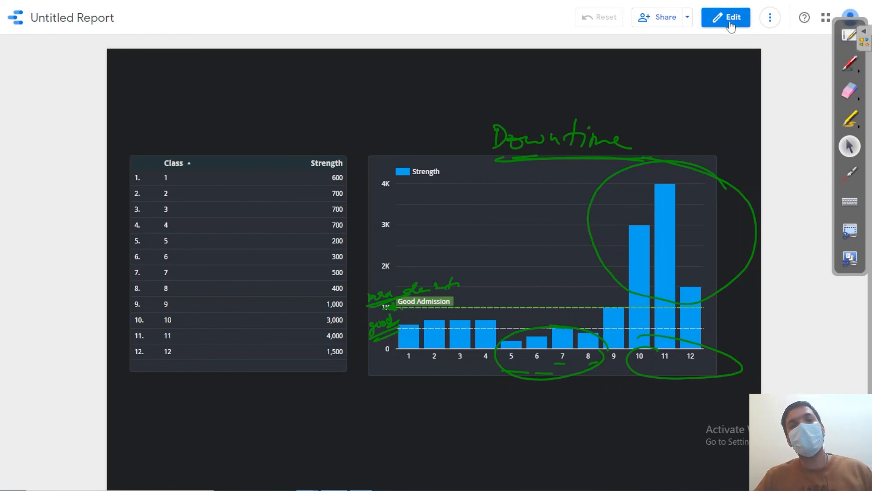
{"action": "left_click", "coordinate": [859, 102]}
{"action": "left_click", "coordinate": [816, 99]}
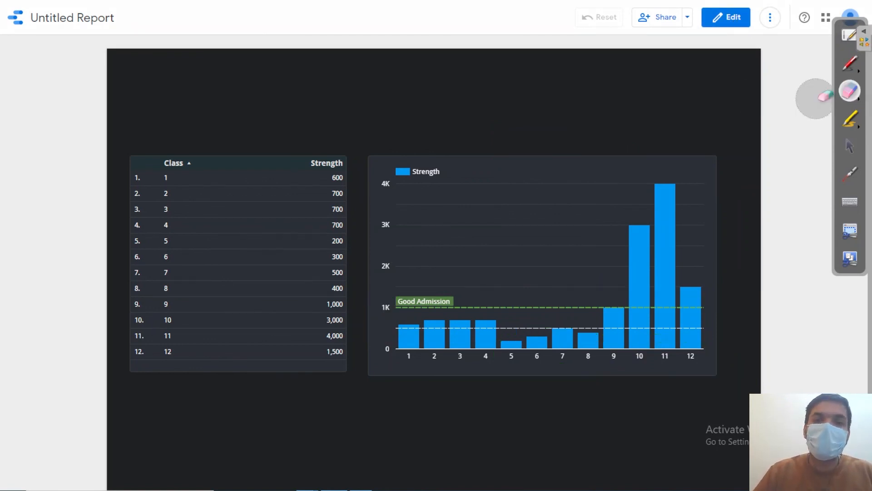
{"action": "left_click", "coordinate": [850, 63]}
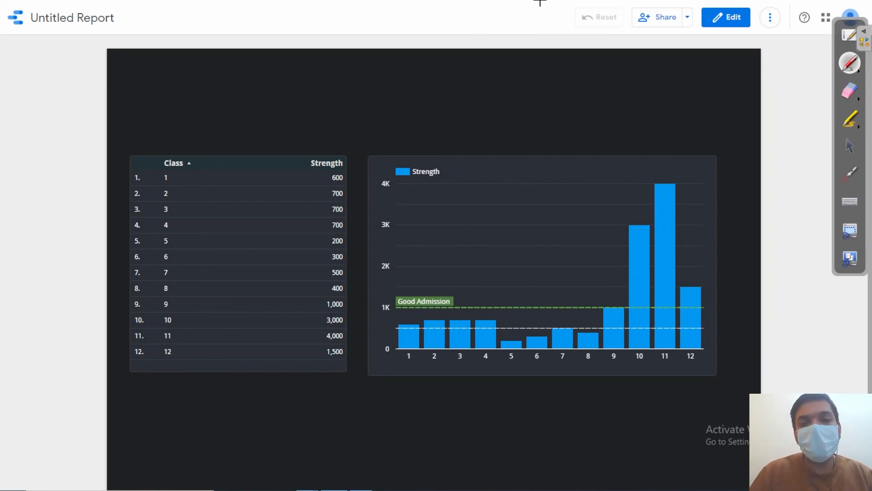
{"action": "left_click", "coordinate": [852, 148]}
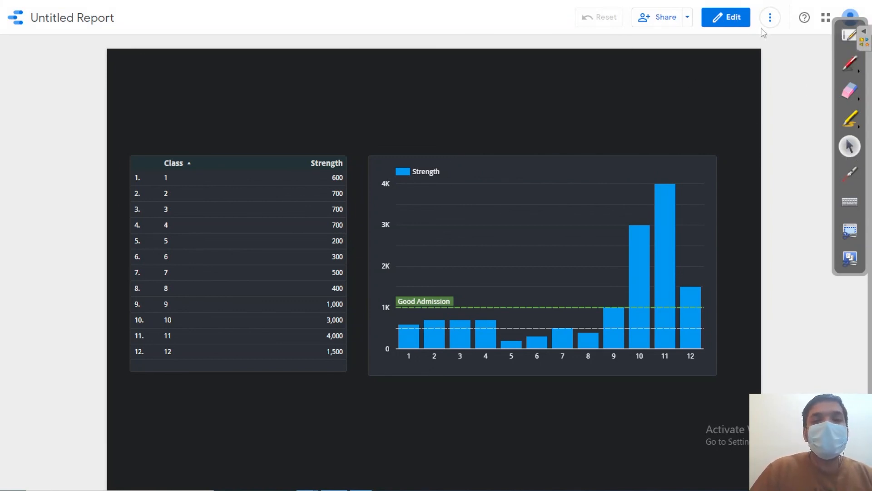
Return the report to edit mode and clear its current title
{"action": "left_click", "coordinate": [104, 23]}
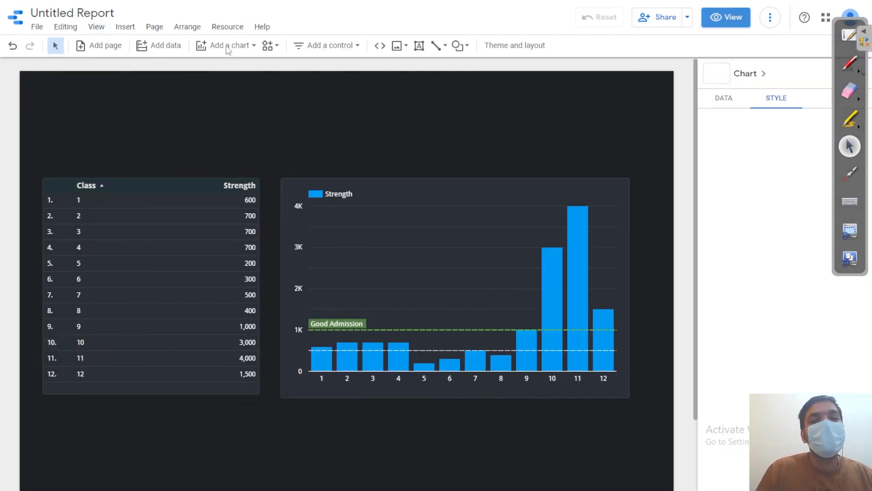
{"action": "double_click", "coordinate": [97, 14]}
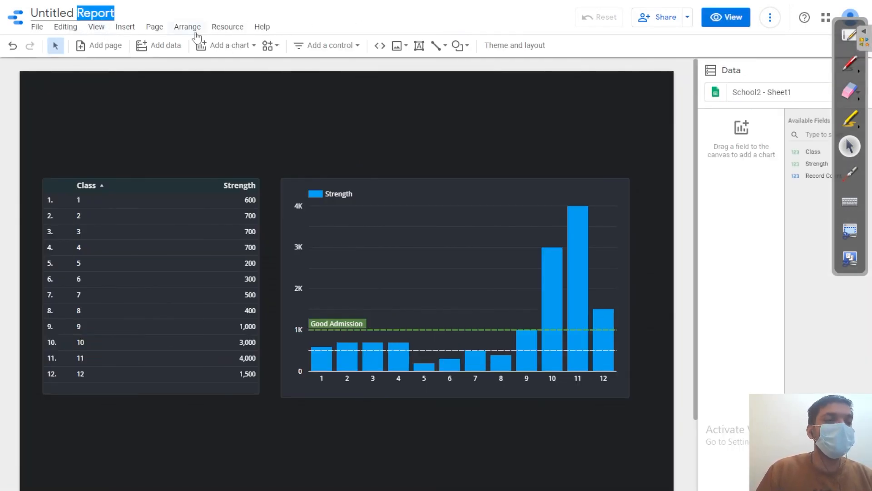
{"action": "key", "text": "ctrl+a"}
{"action": "key", "text": "BackSpace"}
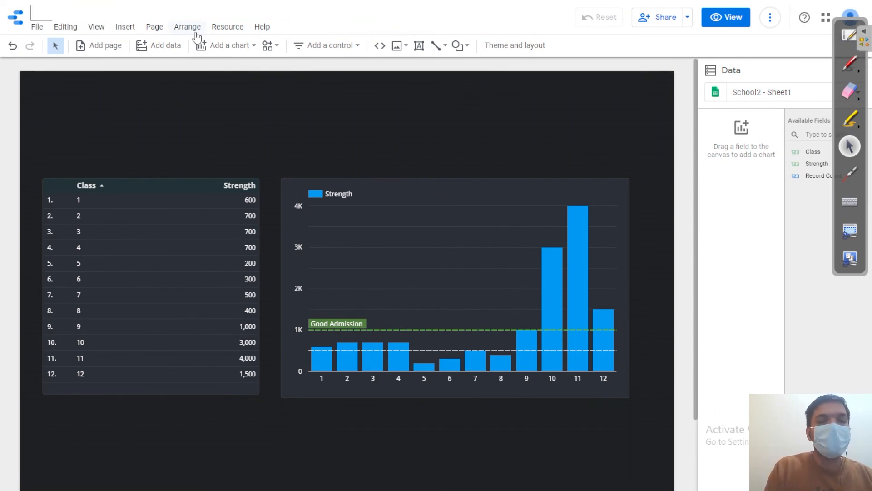